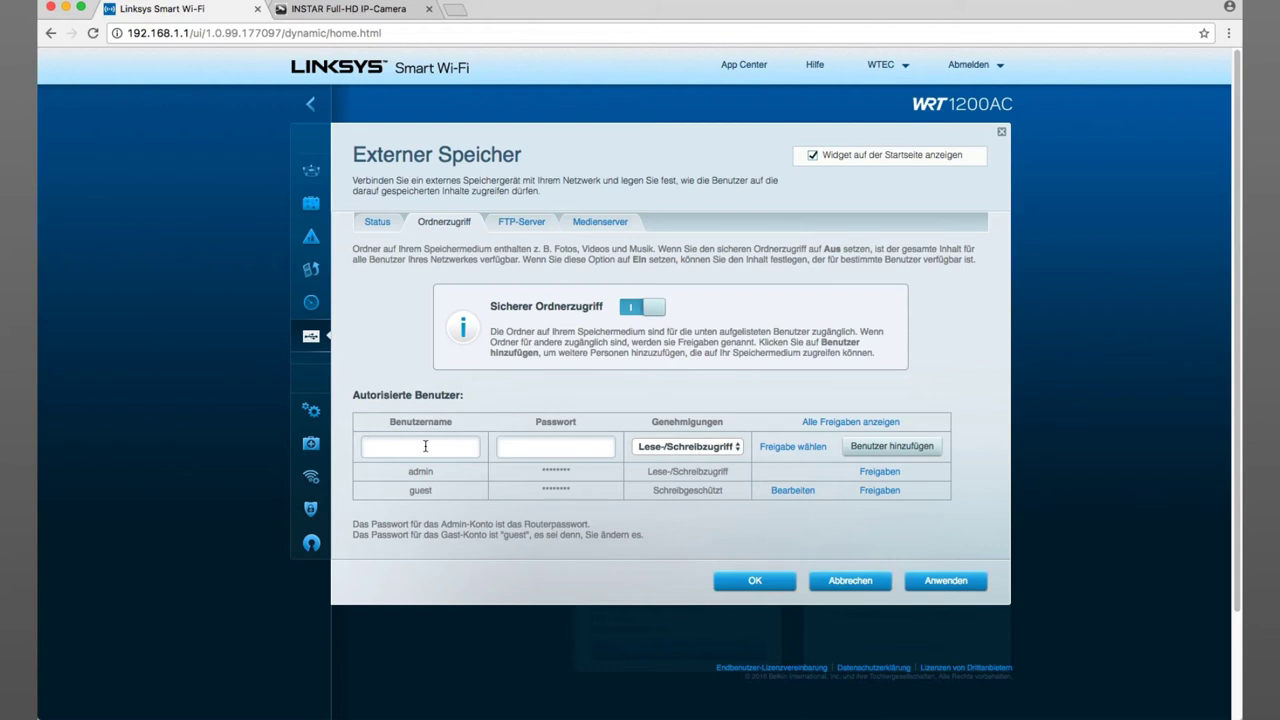
- Create storage user 'ftpuser' with a password and Lese-/Schreibzugriff (read/write) permission, then pick shares
click(425, 446)
text(ftpuser)
click(540, 446)
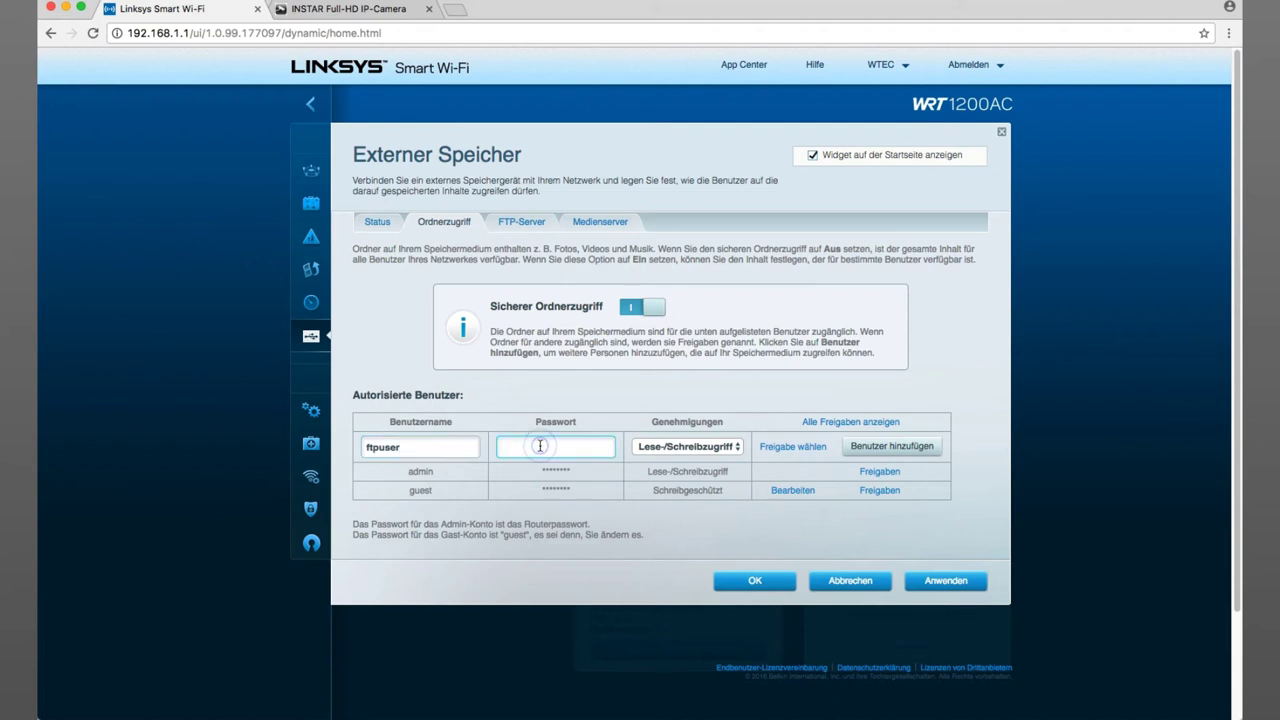
text(test)
click(739, 447)
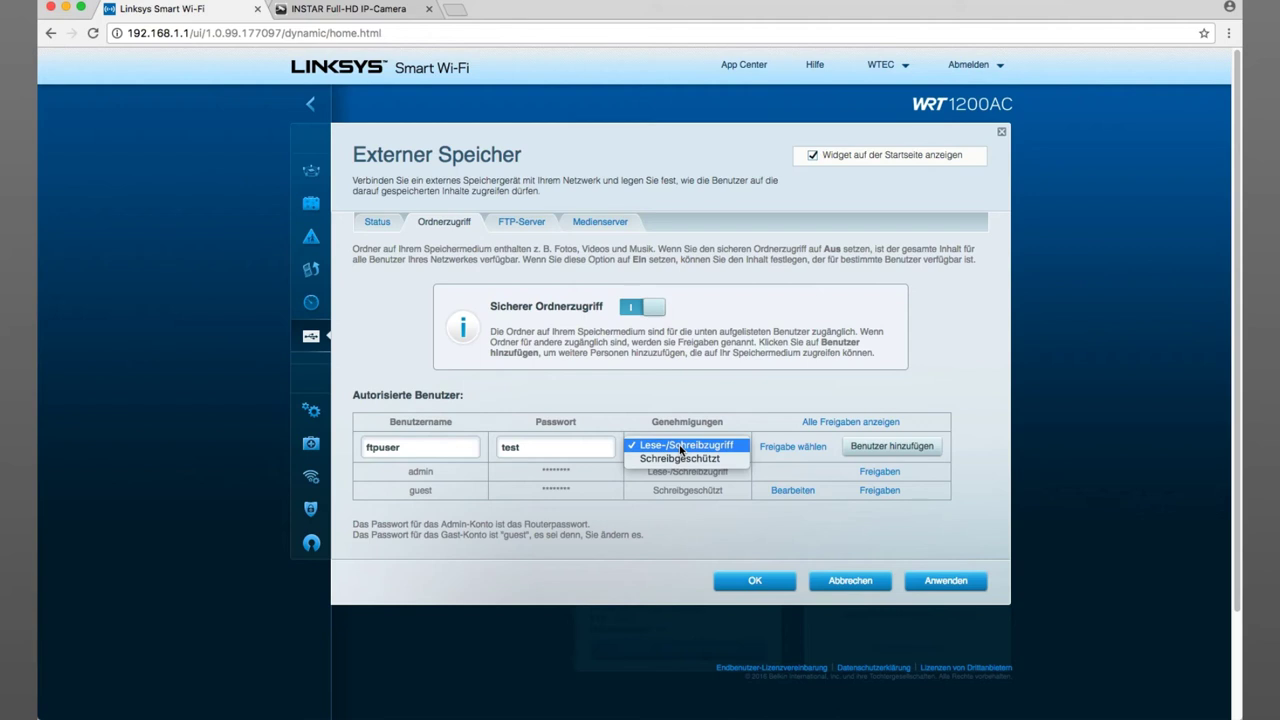
click(681, 450)
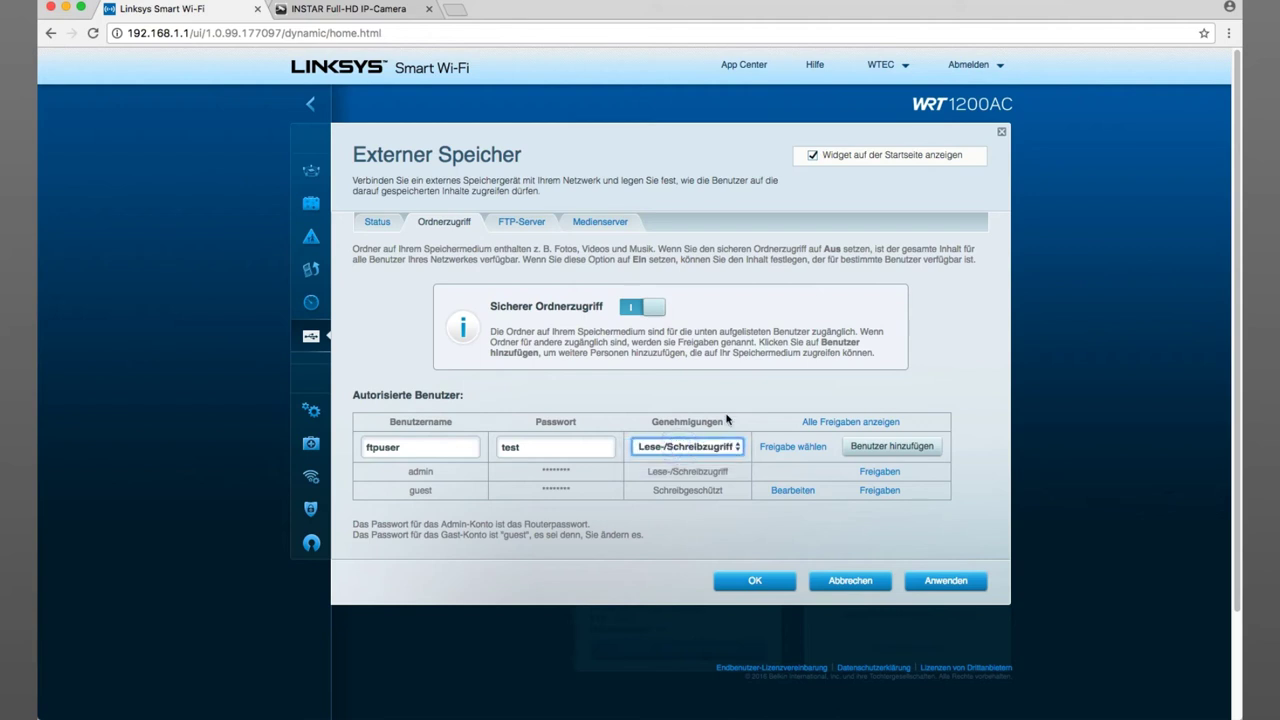
click(789, 451)
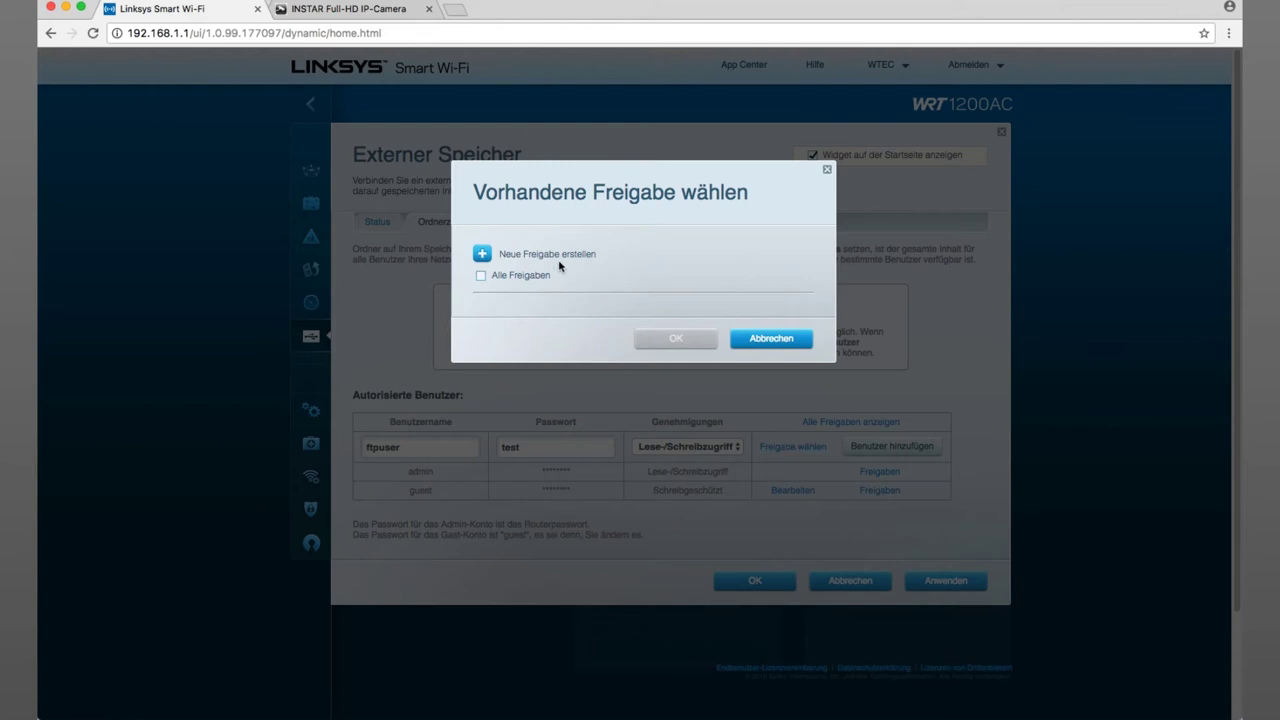
- Create a new share named 'Aufnahmen' covering the entire storage medium
click(481, 255)
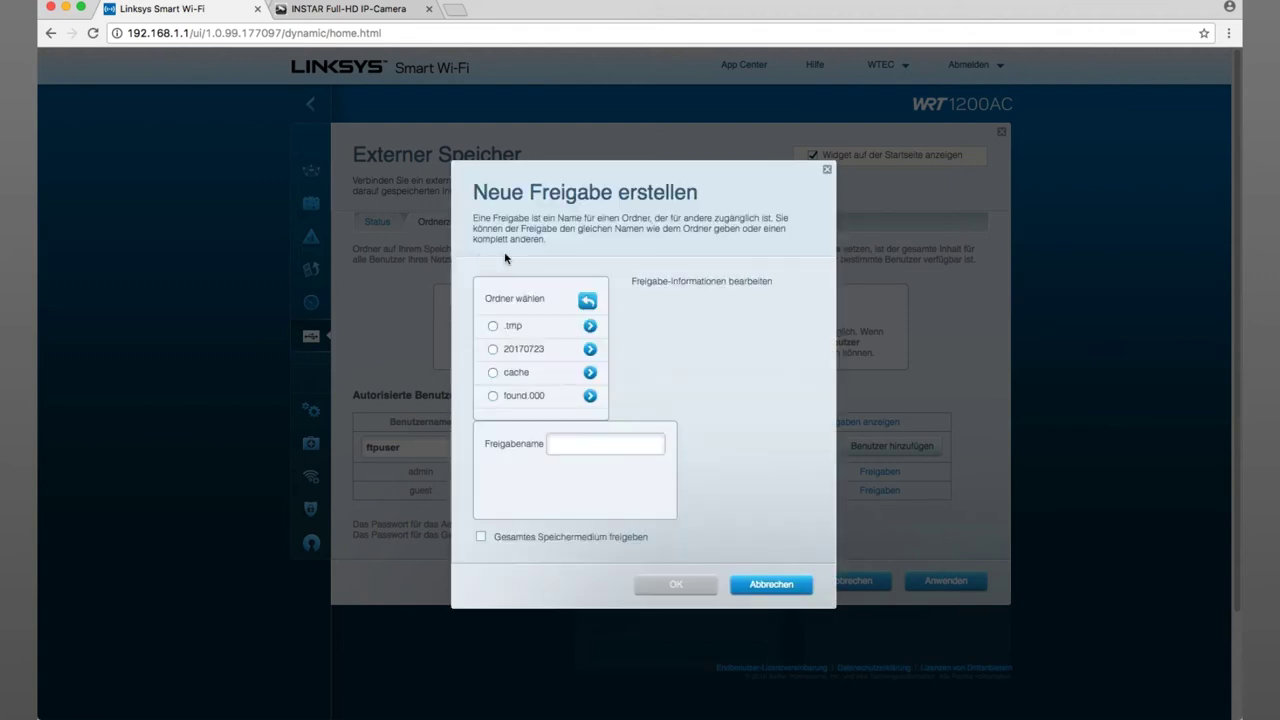
click(568, 445)
text(Aufnahmen)
click(481, 538)
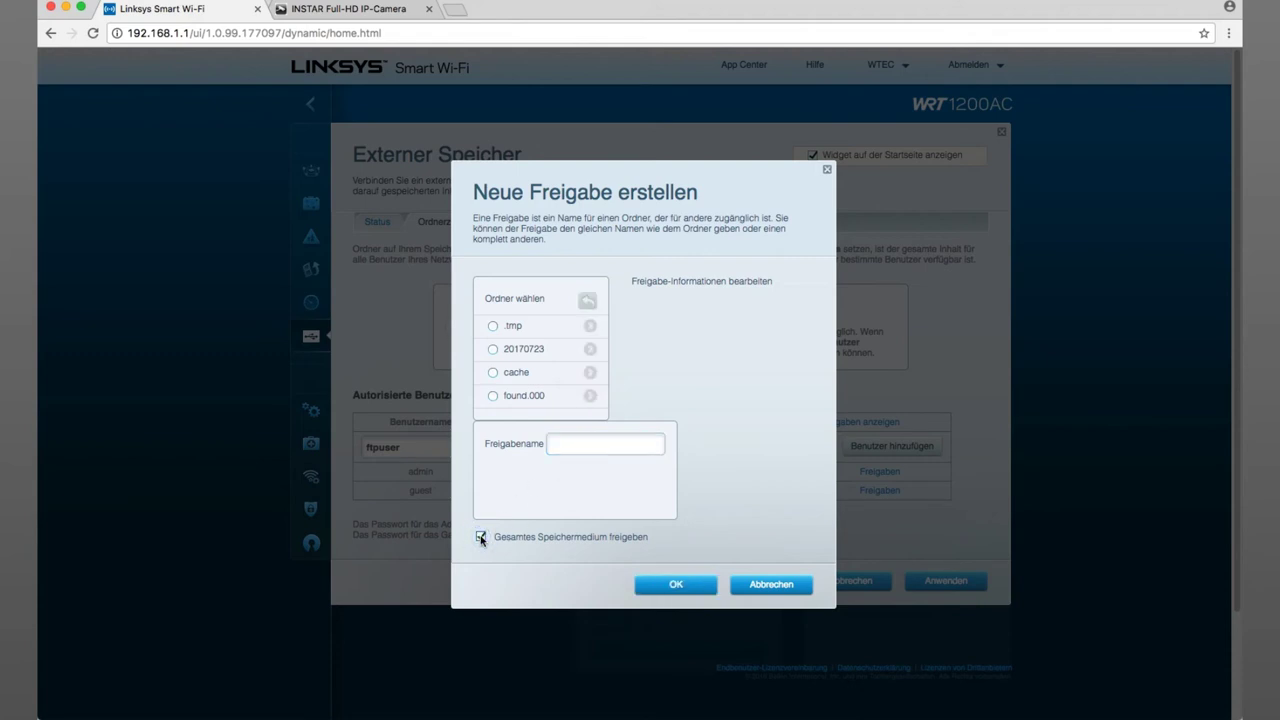
click(580, 443)
text(Aufnahmen)
click(676, 584)
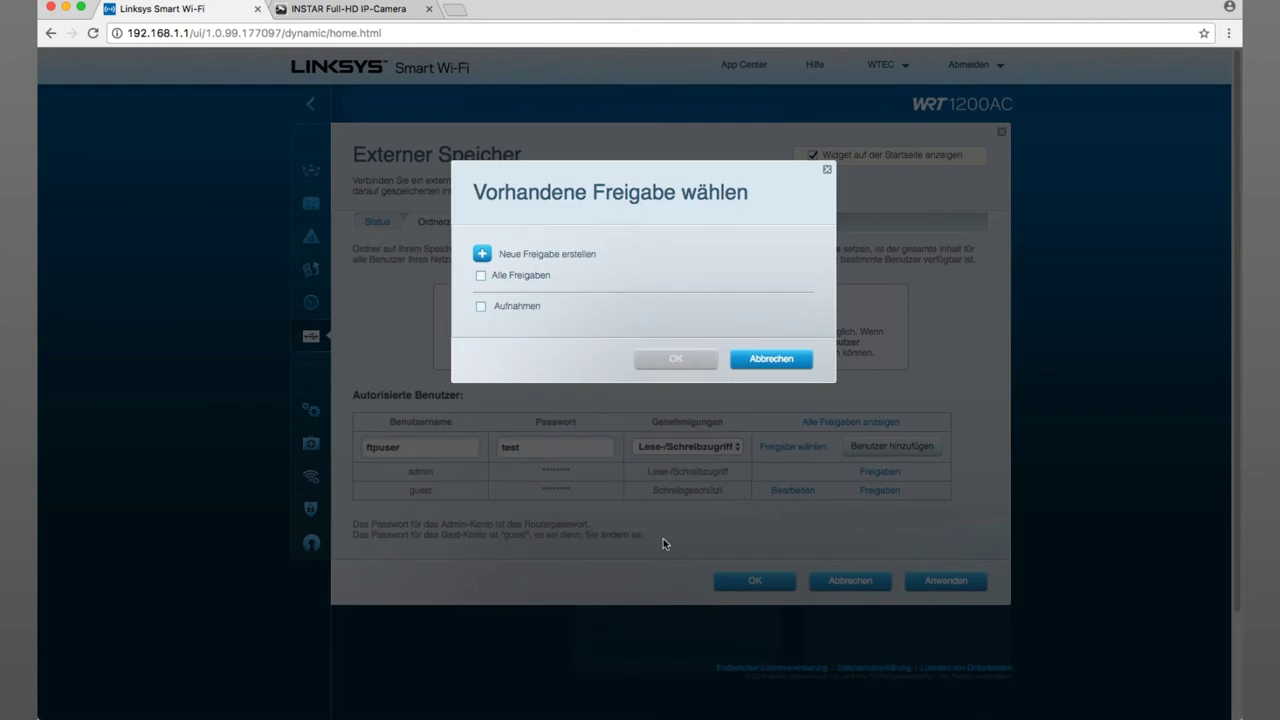
- Grant ftpuser access to the Aufnahmen share and confirm the selection
click(481, 307)
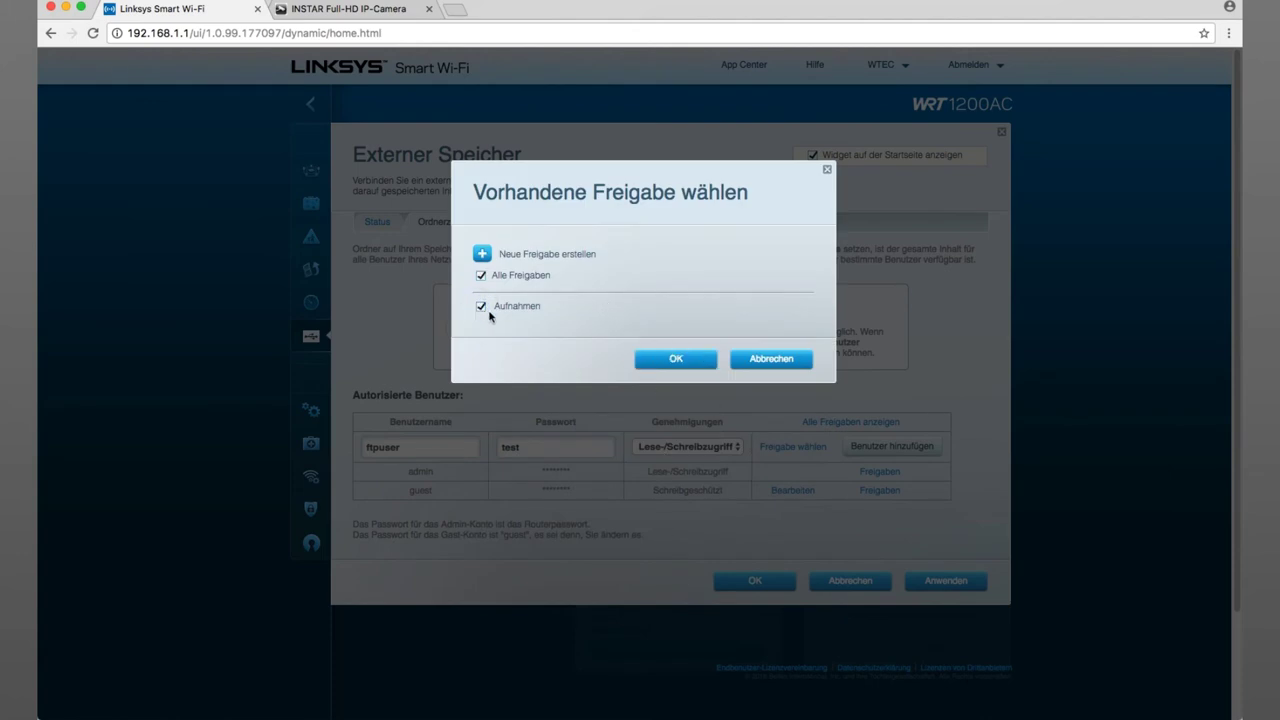
click(678, 362)
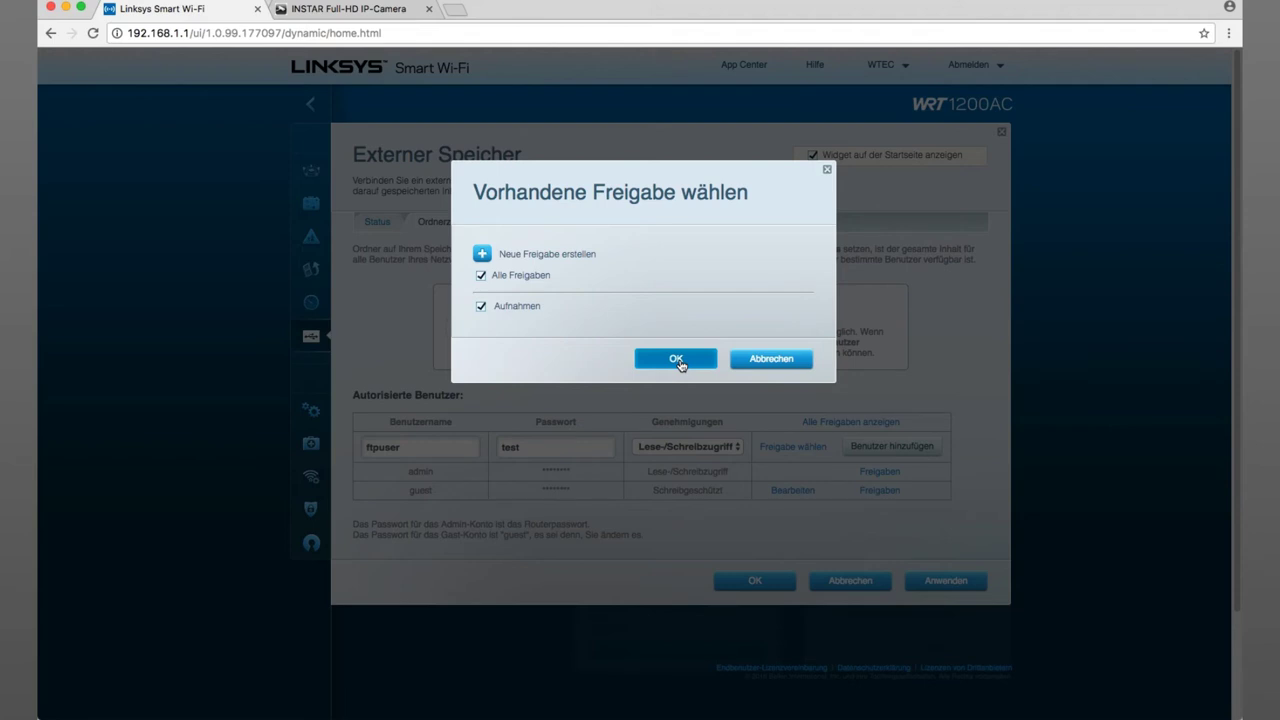
click(678, 362)
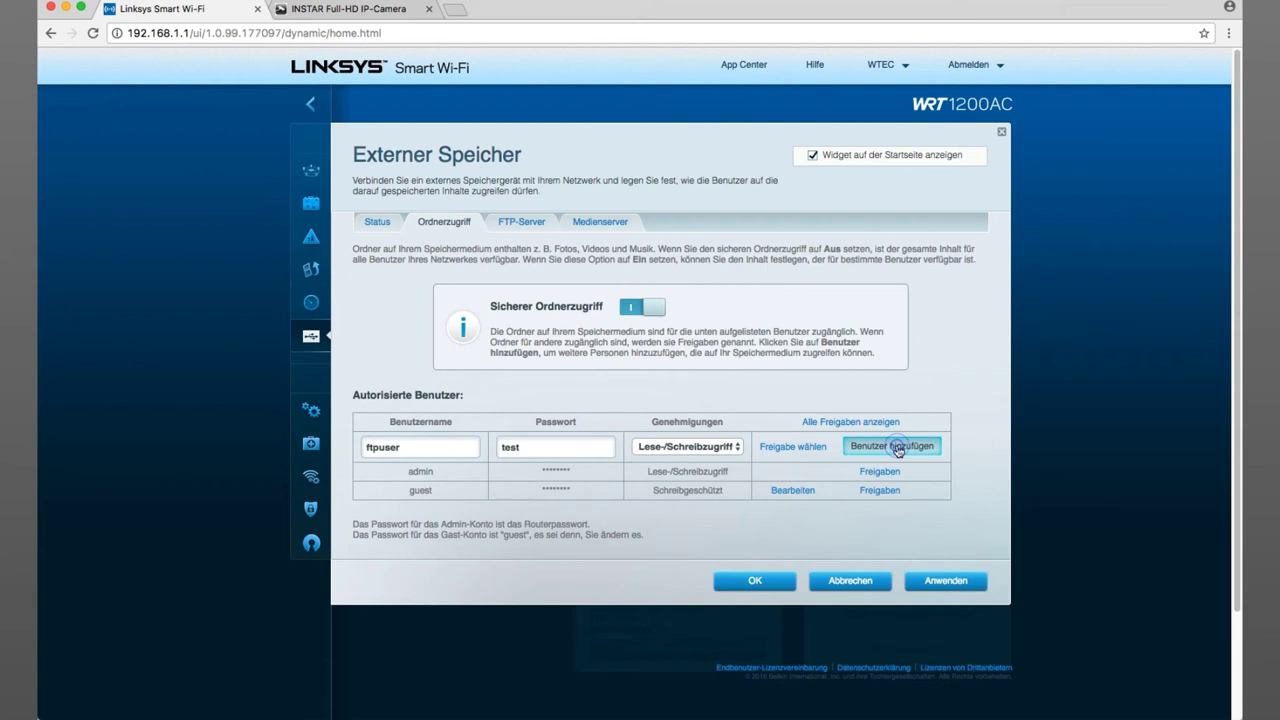
- Add ftpuser to the authorized storage users with read/write access and apply
click(898, 449)
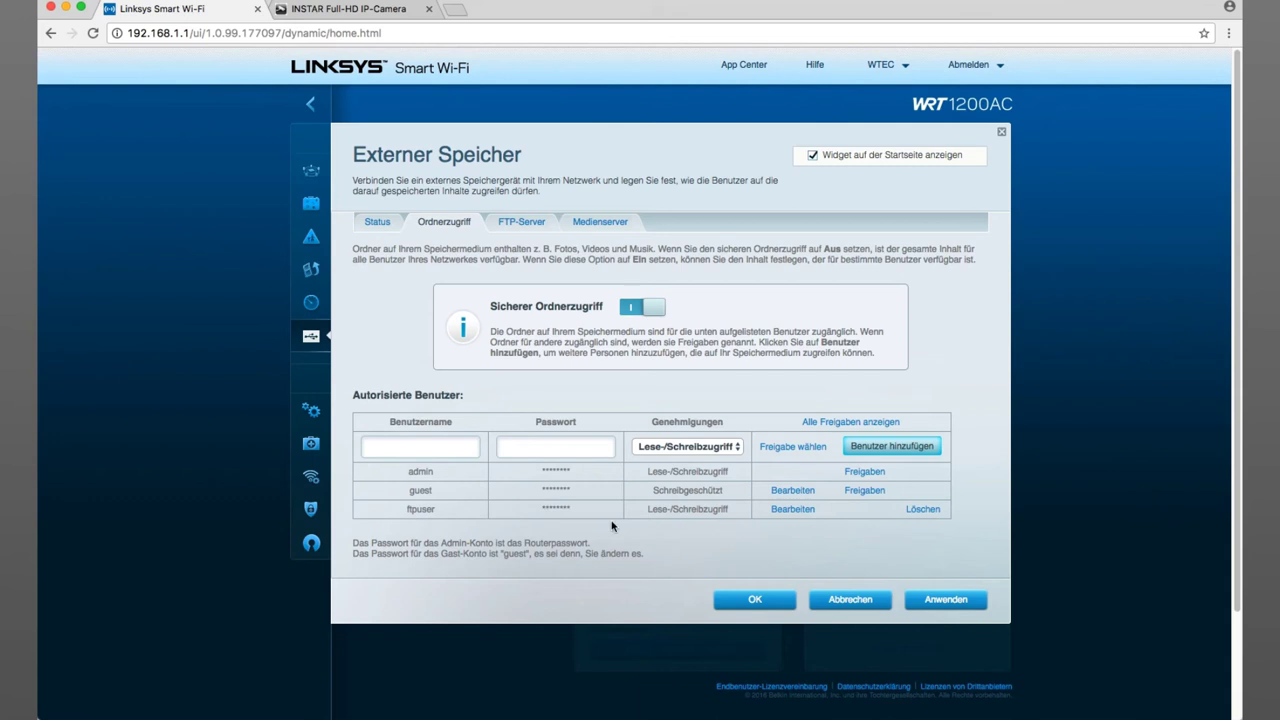
click(948, 602)
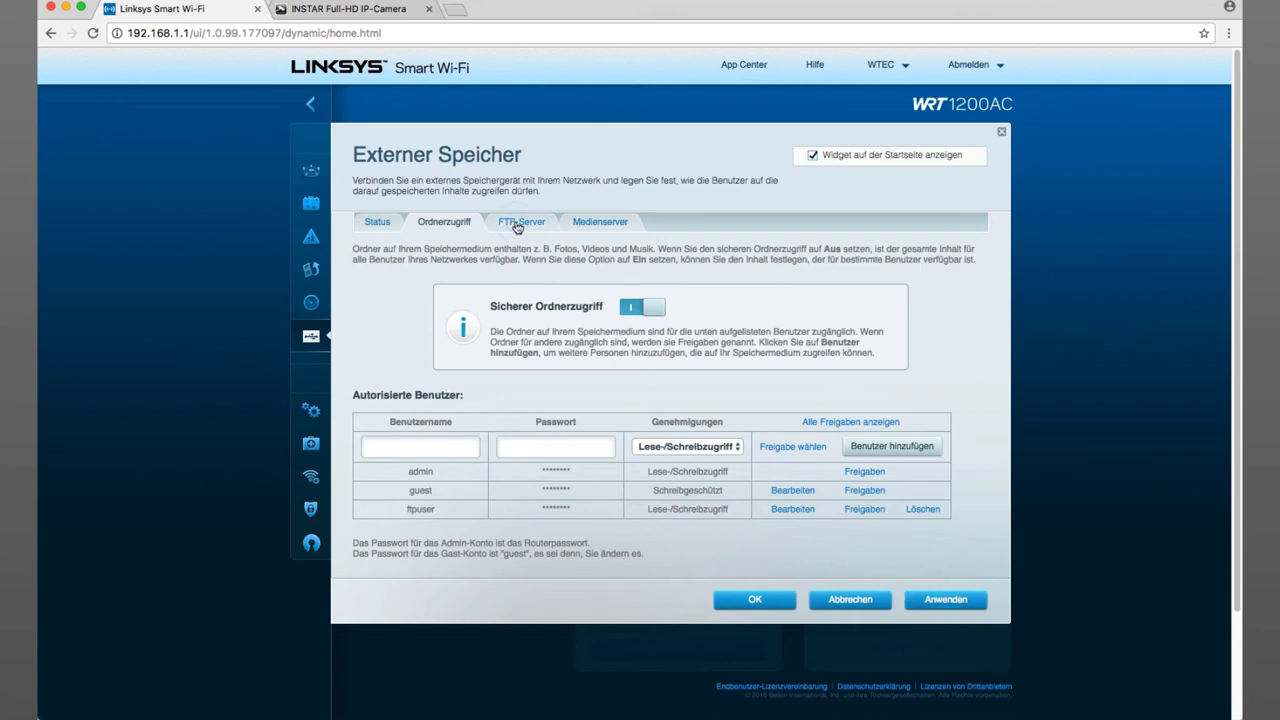
- Switch on the router's FTP server on port 21 and apply the change
click(517, 228)
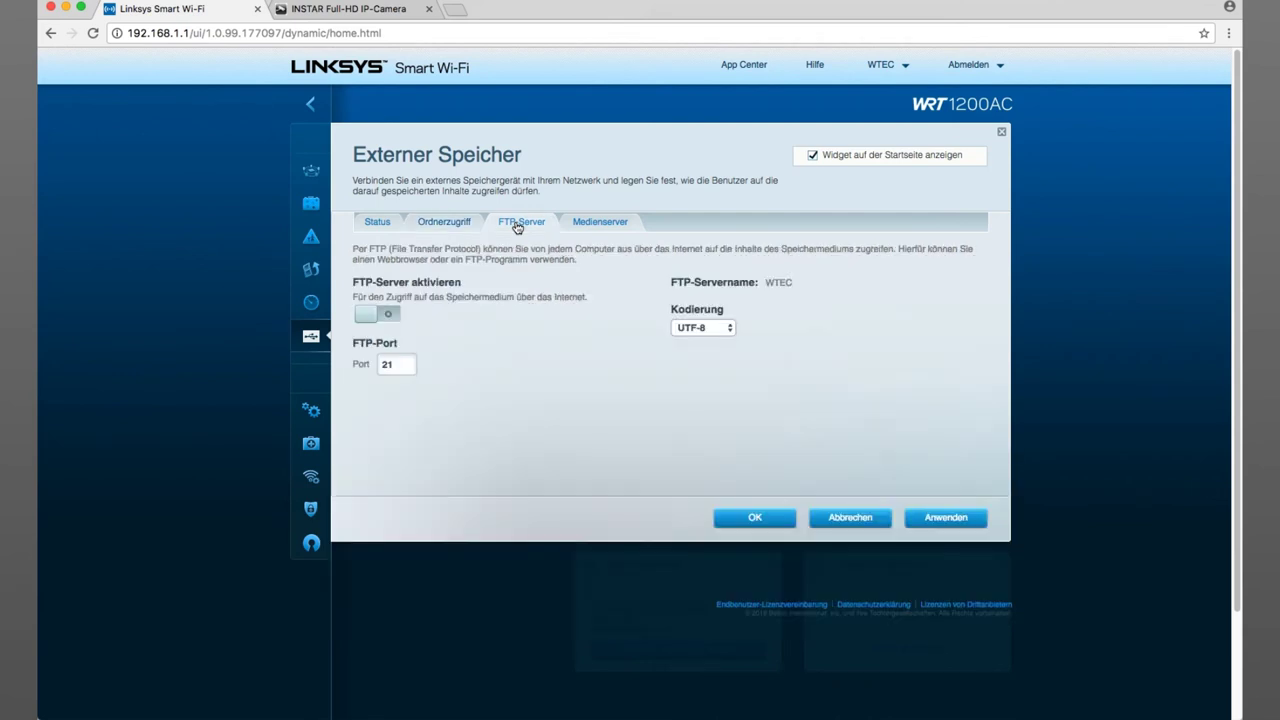
click(378, 315)
click(947, 521)
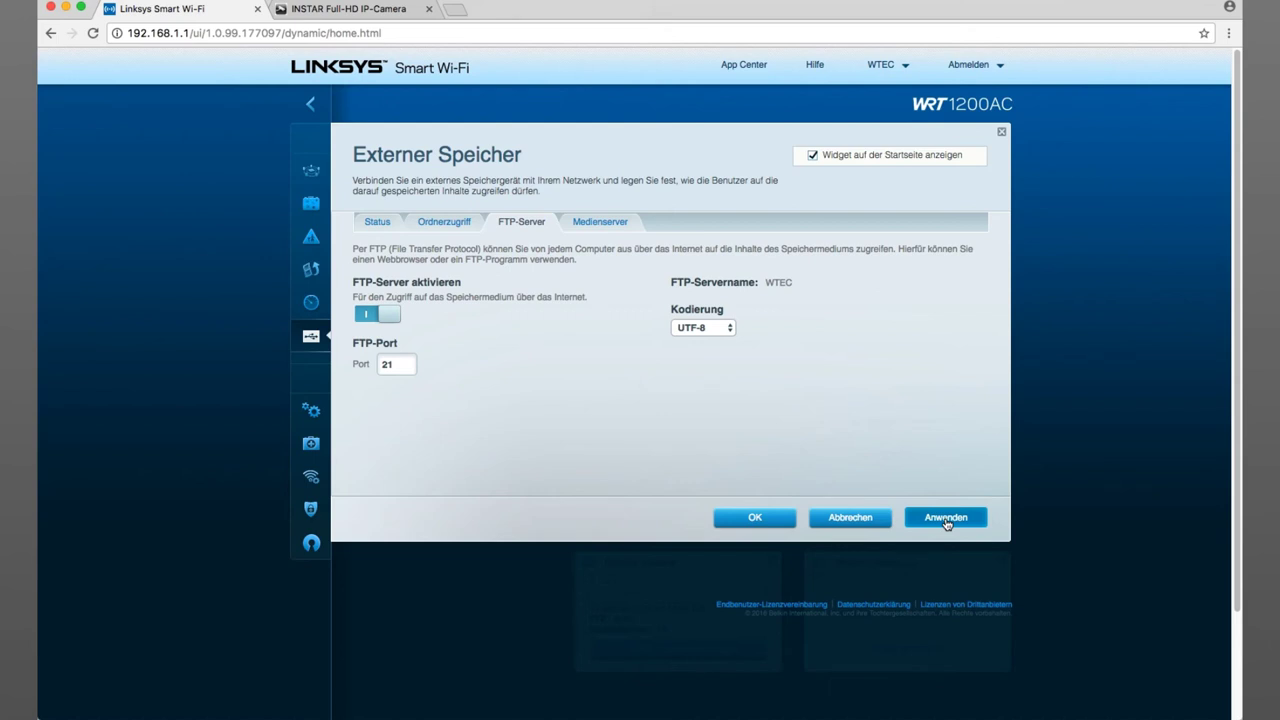
click(946, 518)
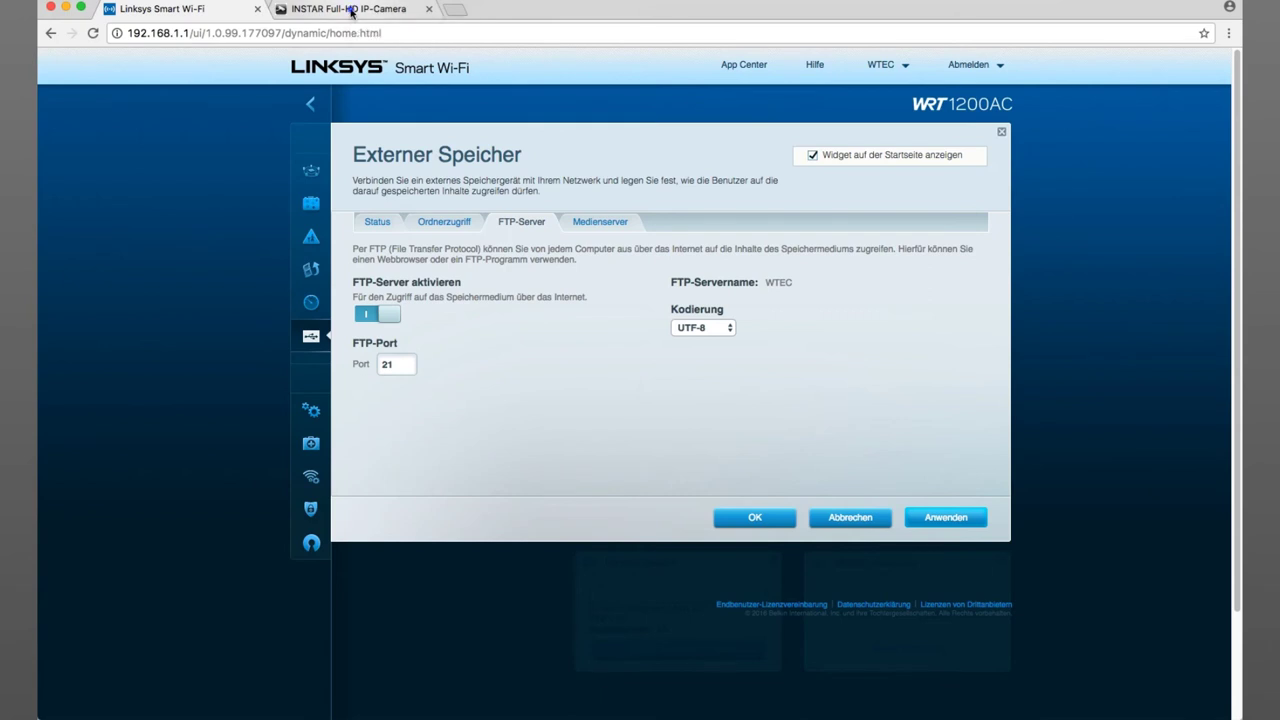
- In the camera's Einstellungen, open Features > FTP to show the FTP-Einstellungen
click(352, 12)
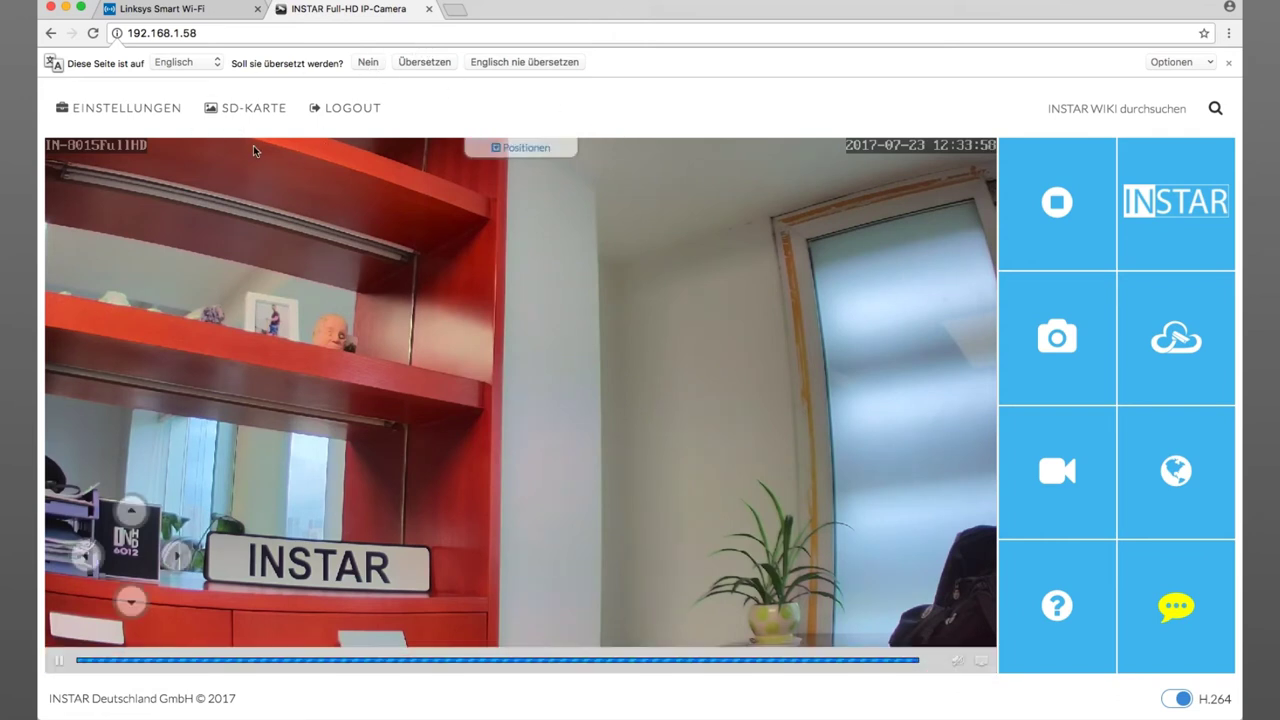
click(139, 117)
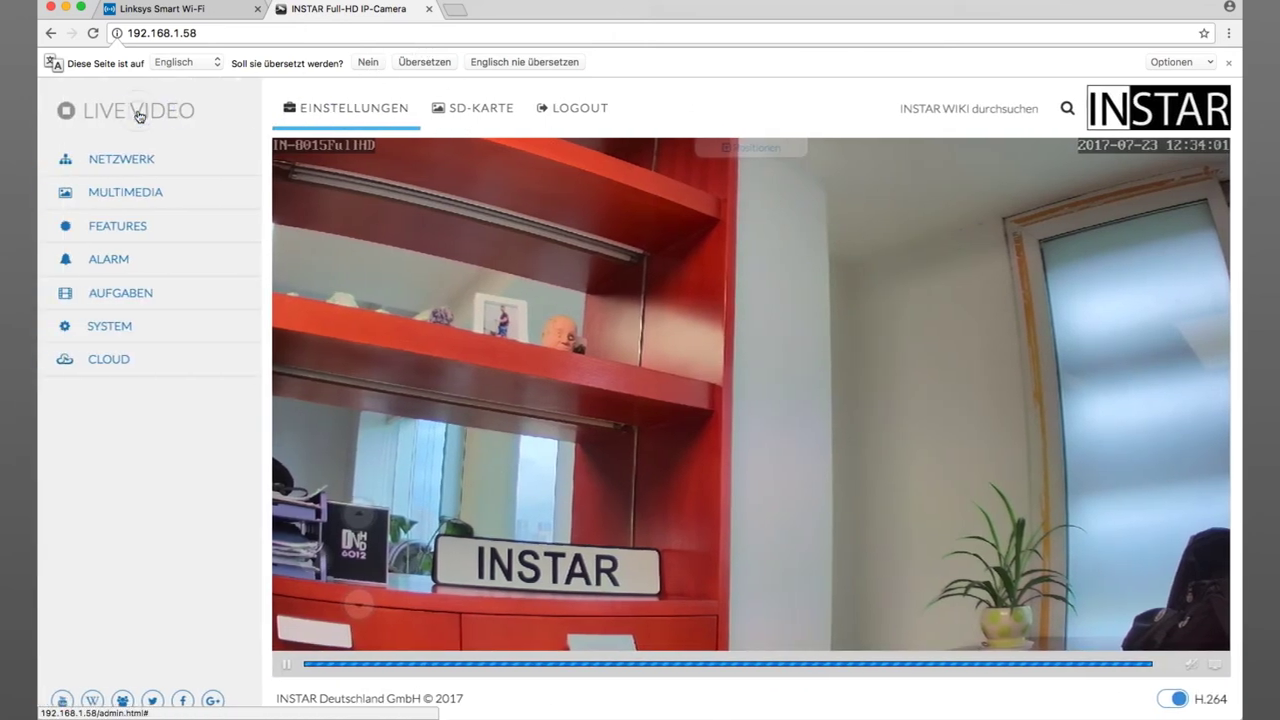
click(124, 229)
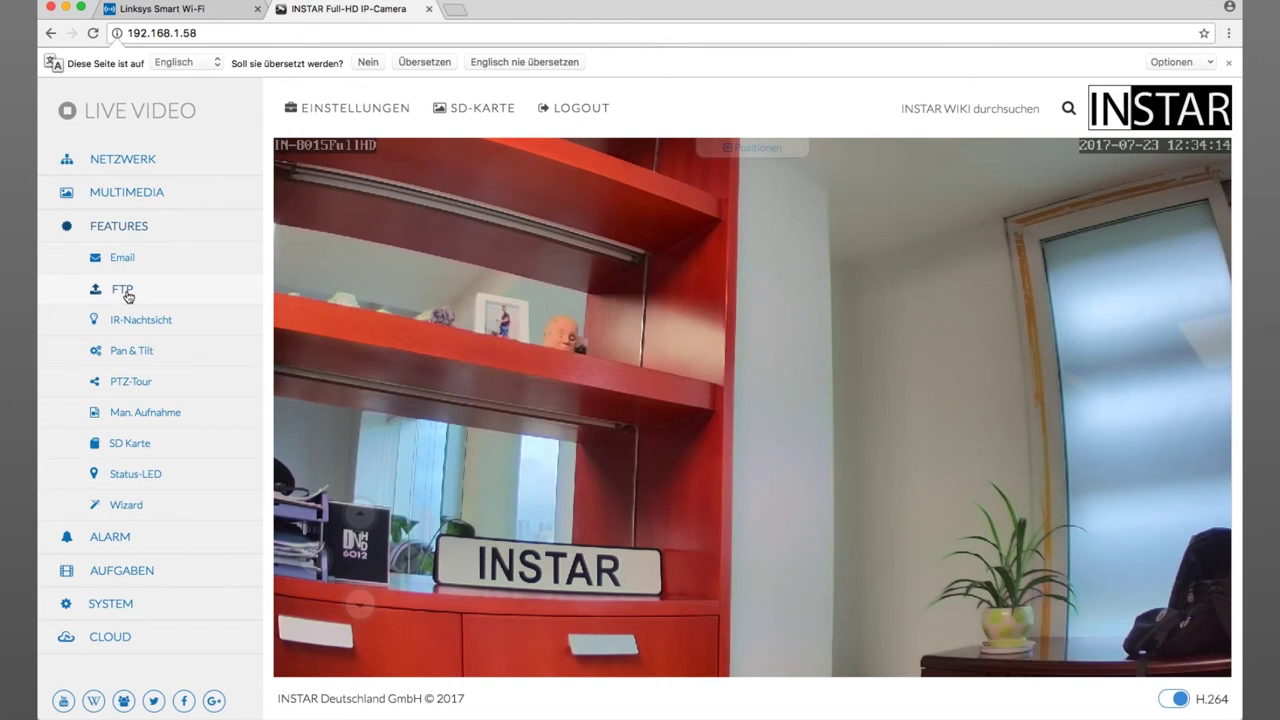
click(124, 291)
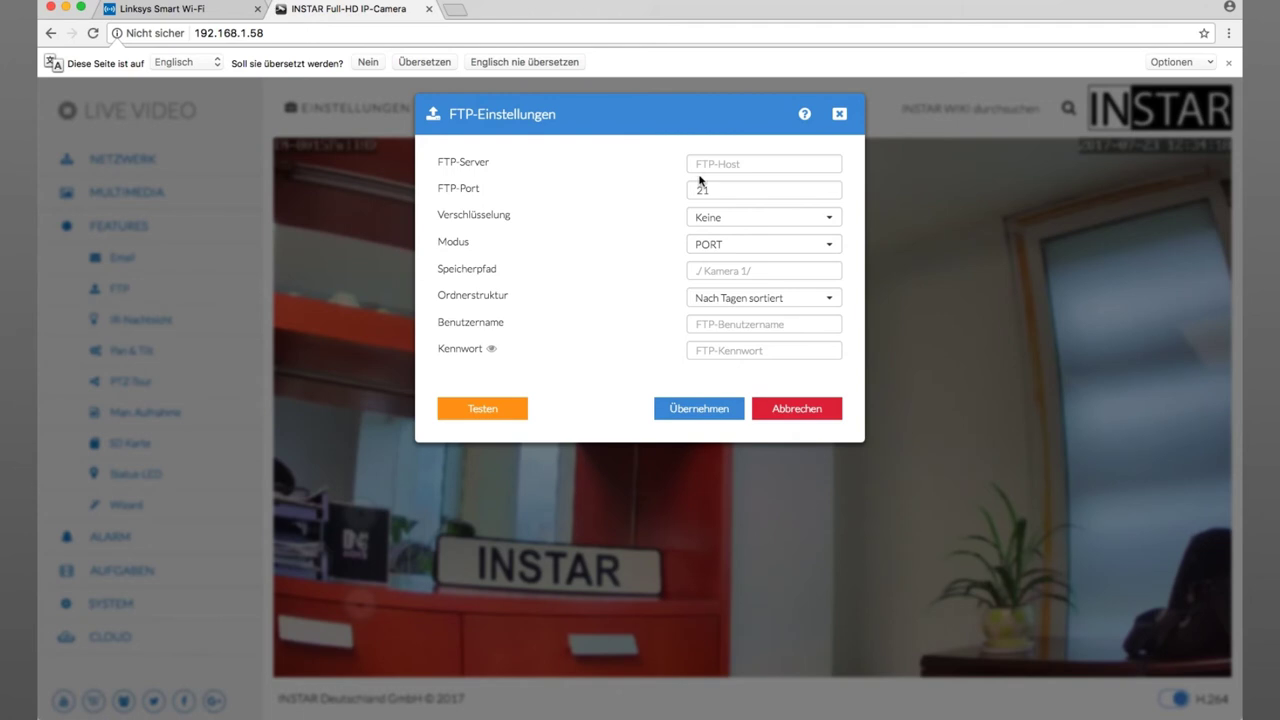
click(722, 164)
text(1)
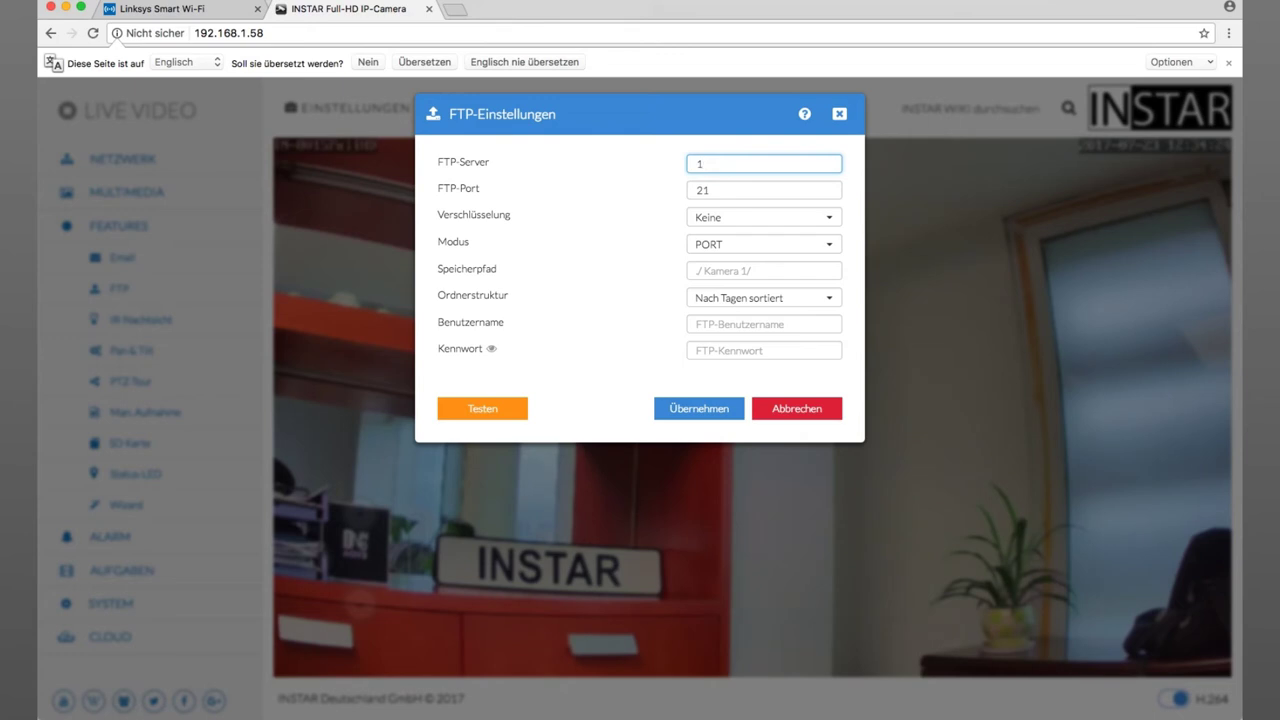
text(92.168.1.1)
click(172, 10)
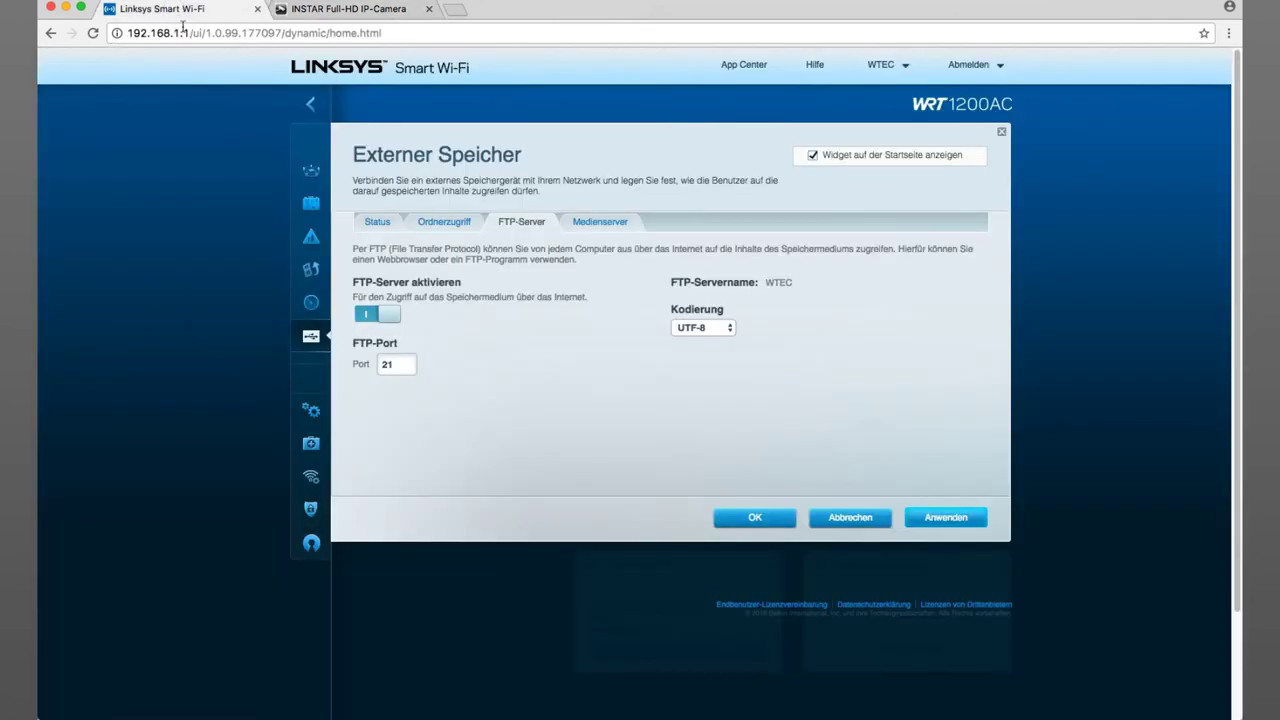
drag(189, 33, 126, 33)
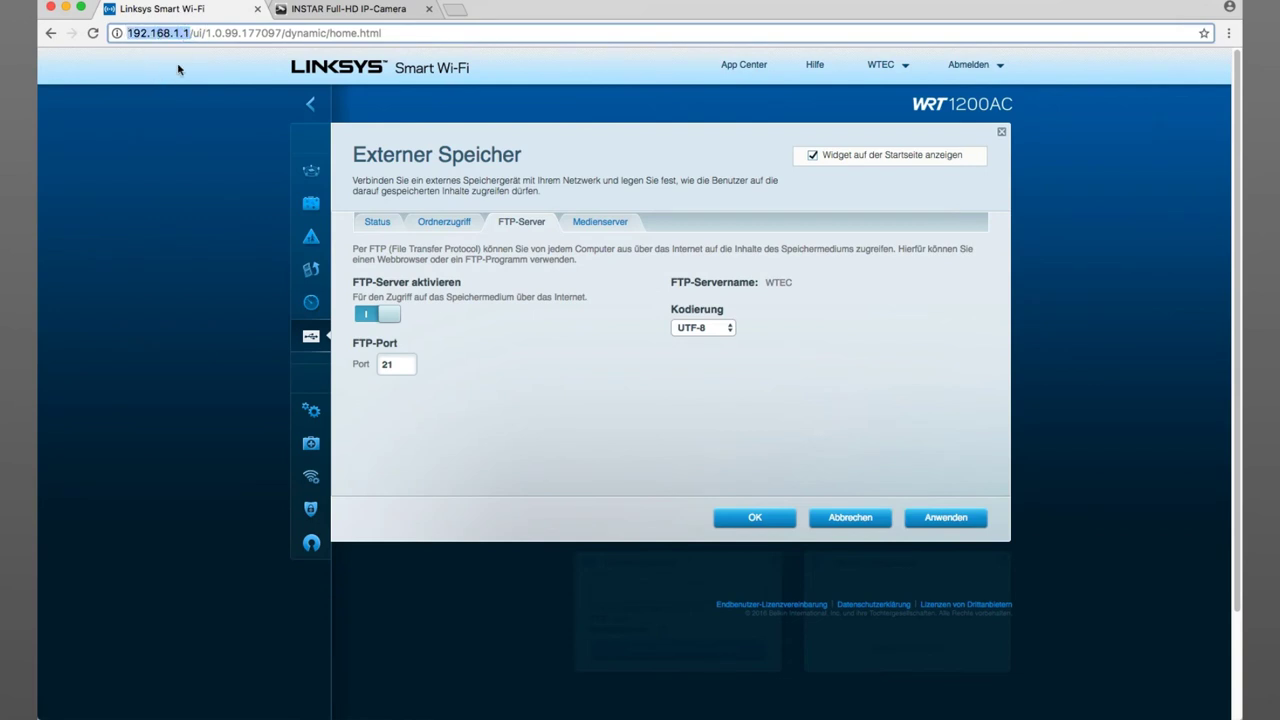
click(329, 10)
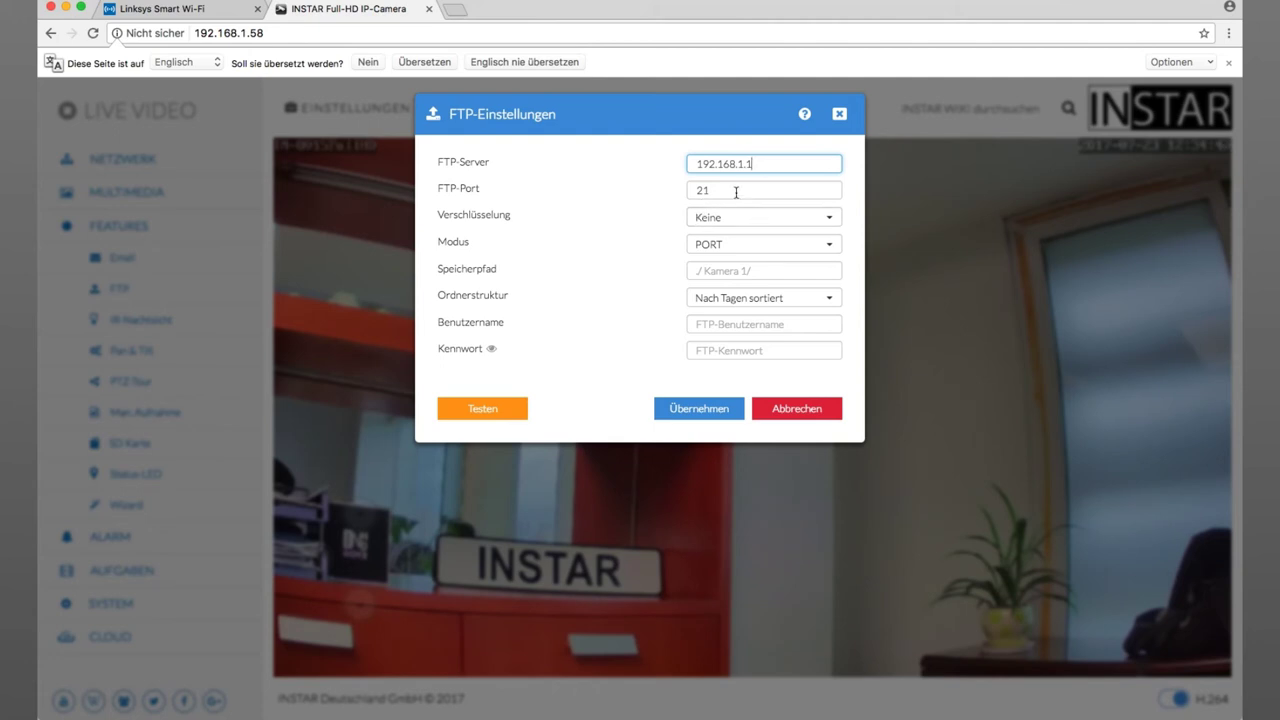
click(736, 192)
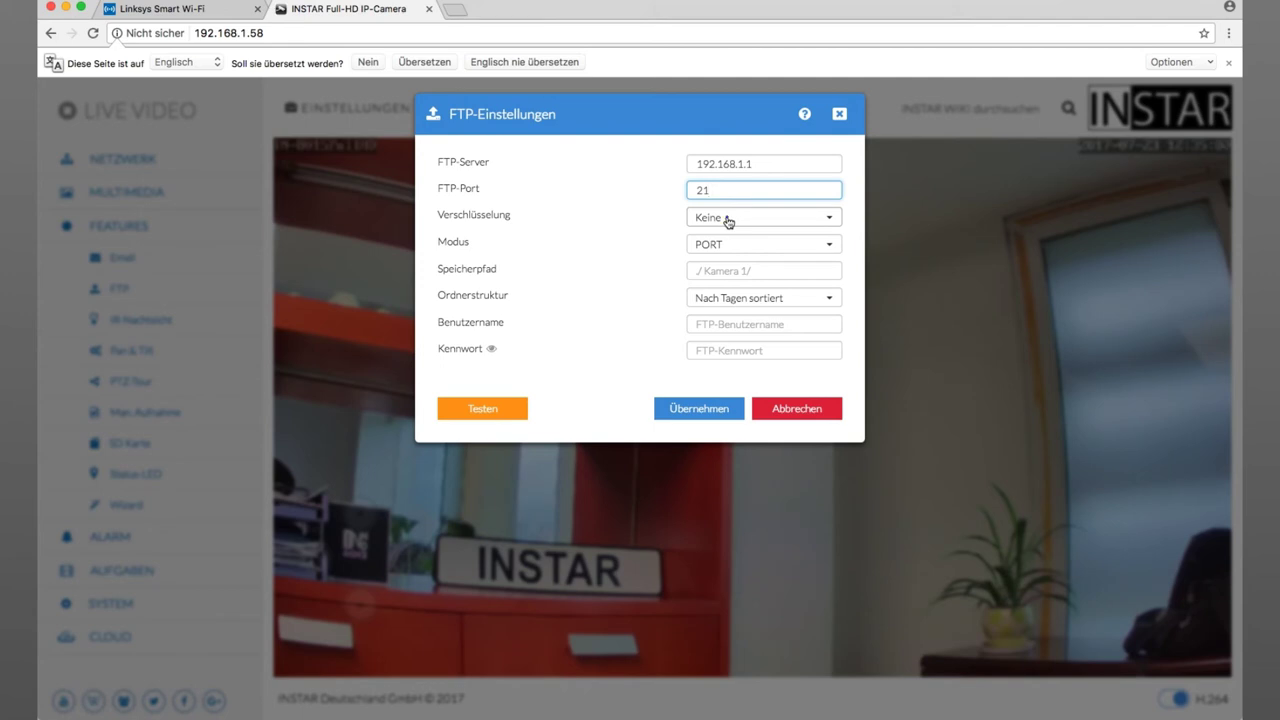
- Keep encryption at Keine and set the FTP storage path to /Aufnahmen/Eingang/
click(727, 219)
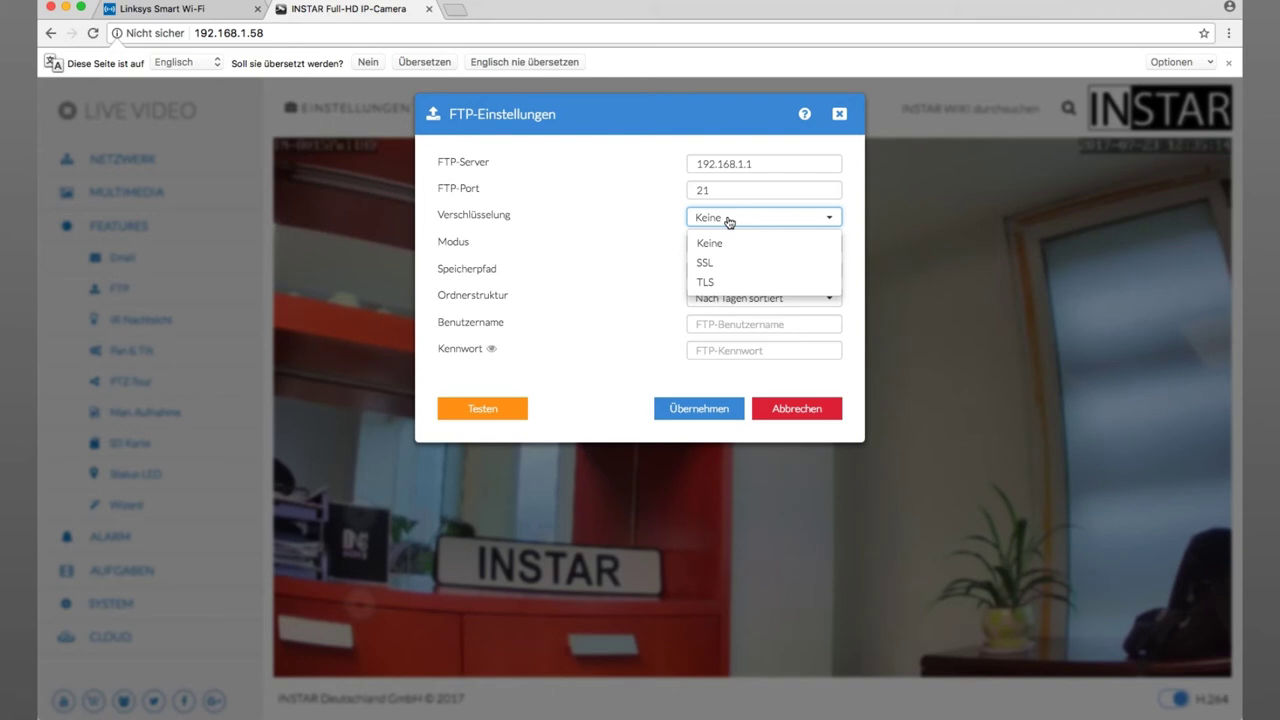
click(729, 220)
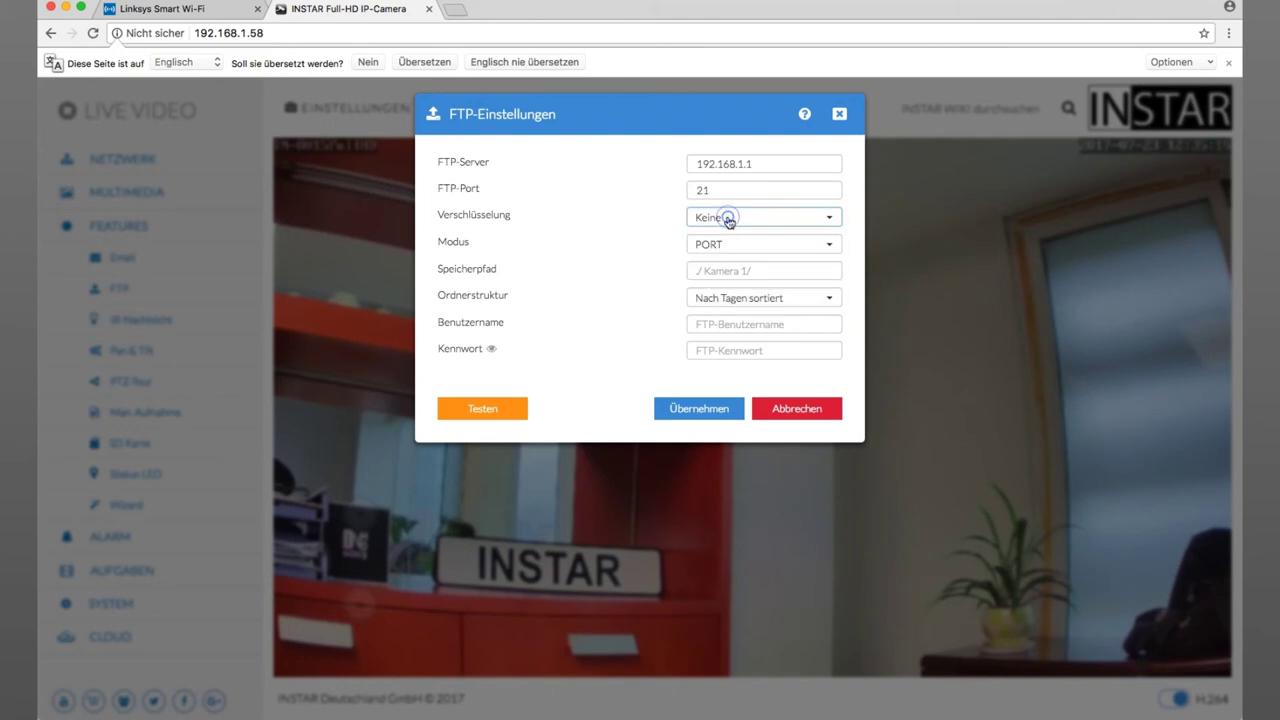
click(715, 274)
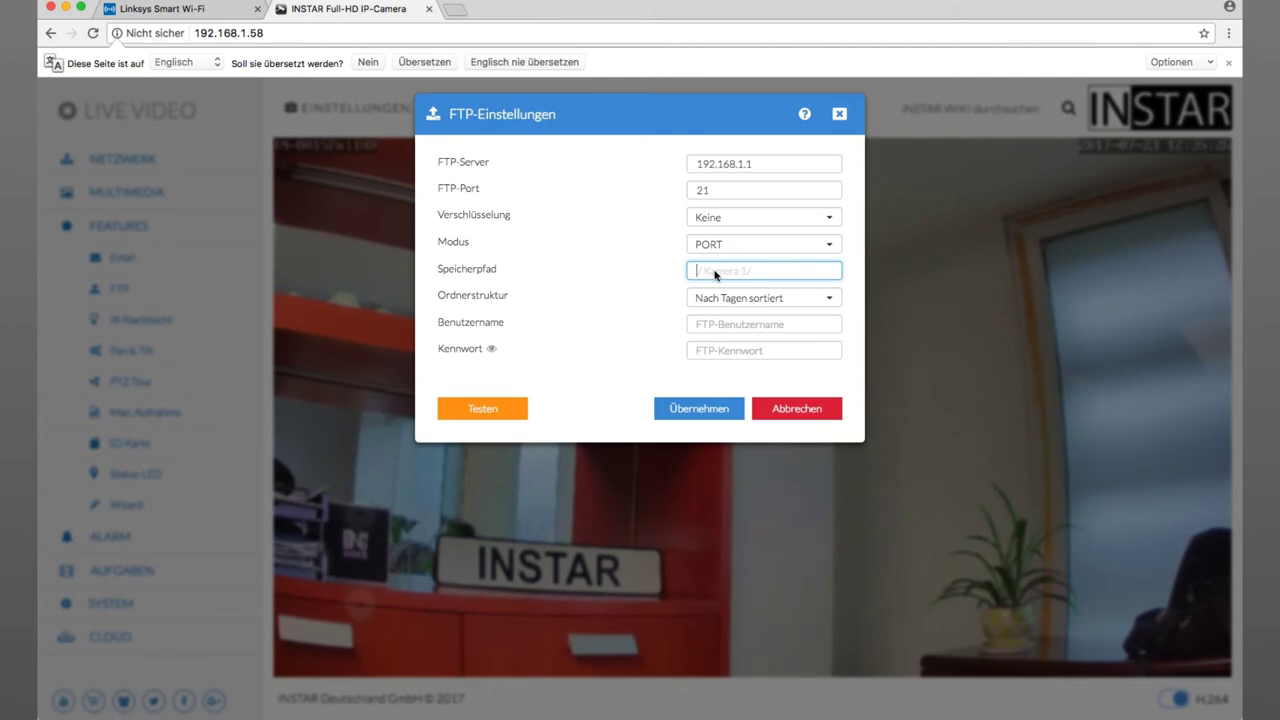
text(/)
text(Aufnahmen/)
text(Eingang/)
drag(756, 271, 791, 272)
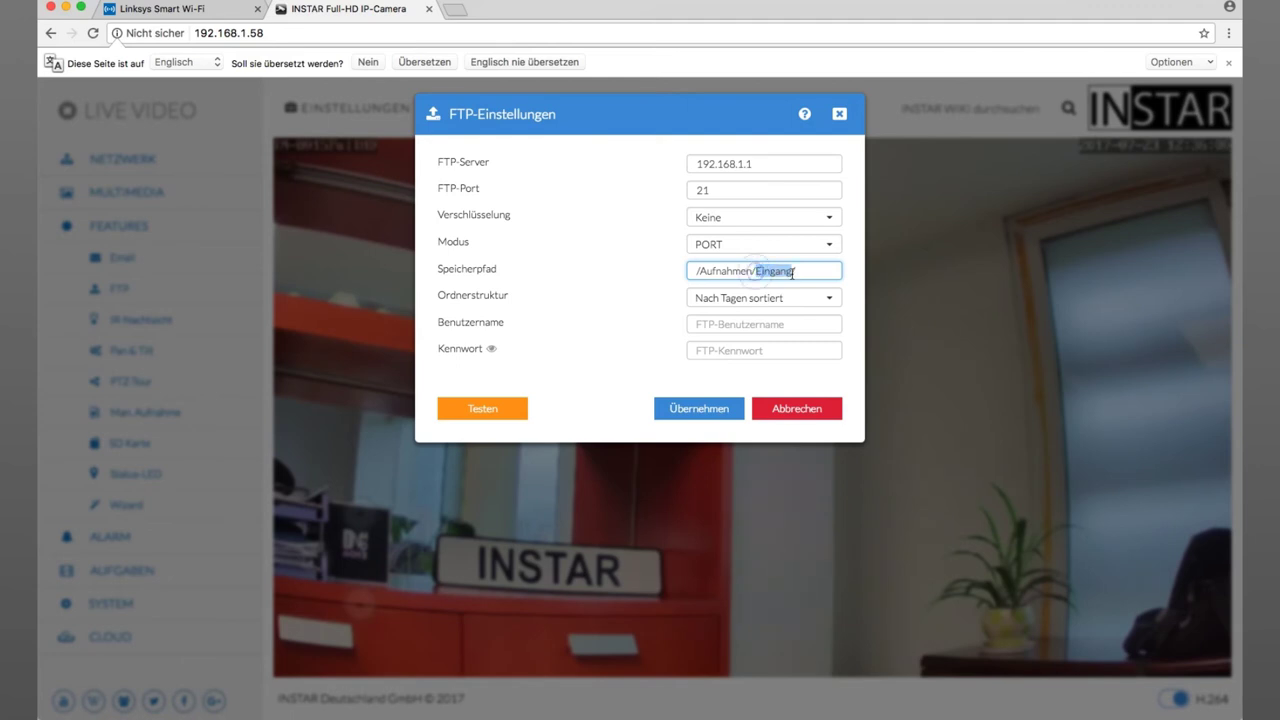
click(768, 272)
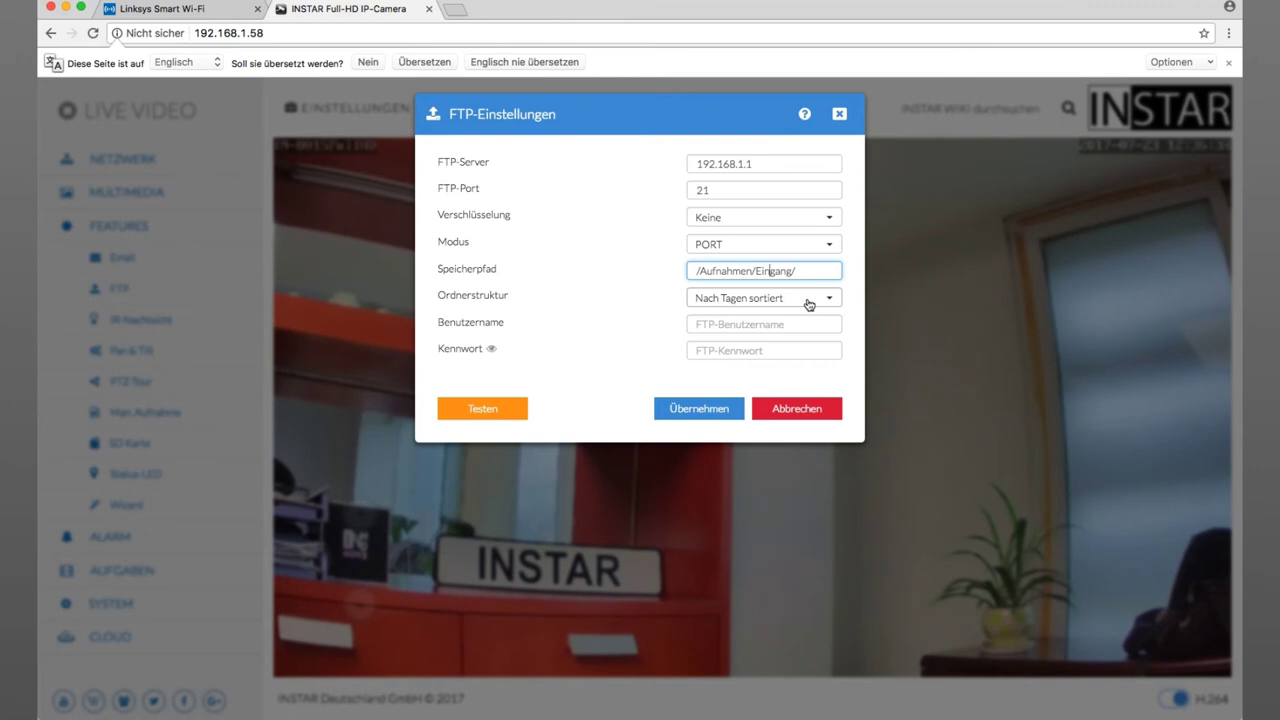
click(808, 300)
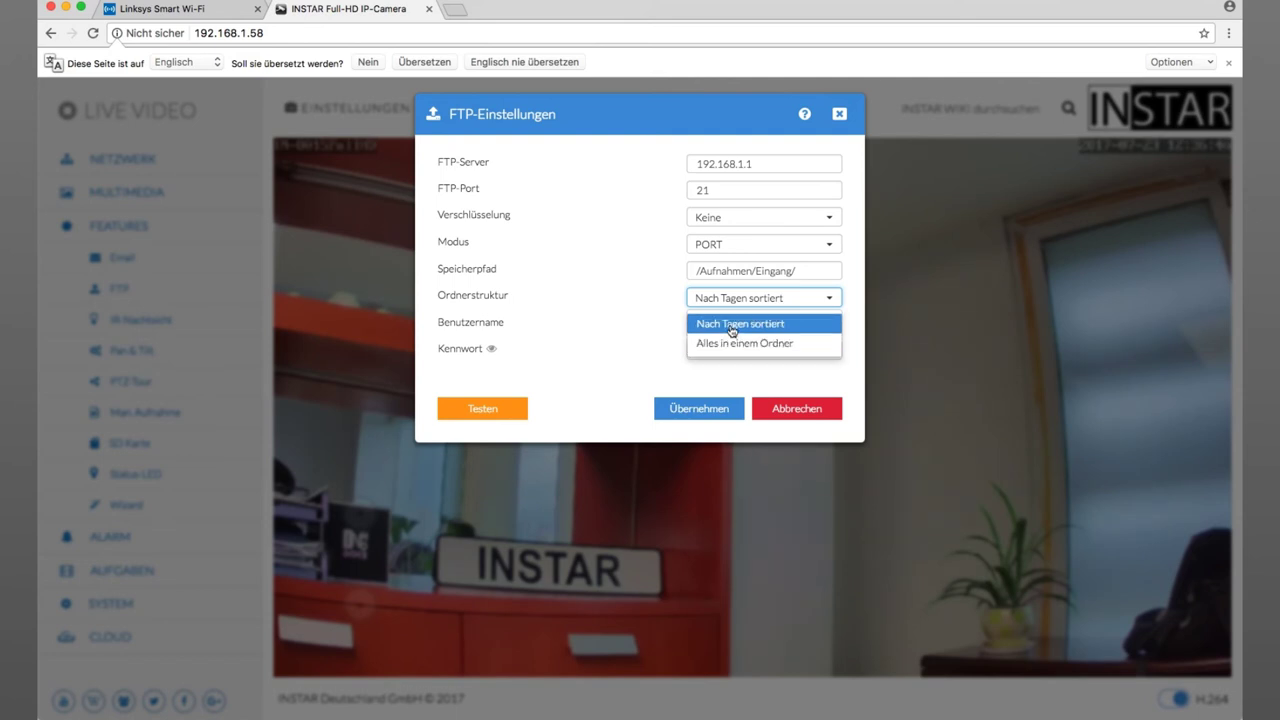
- Keep Nach Tagen sortiert folders and enter FTP login ftpuser with its password
click(733, 327)
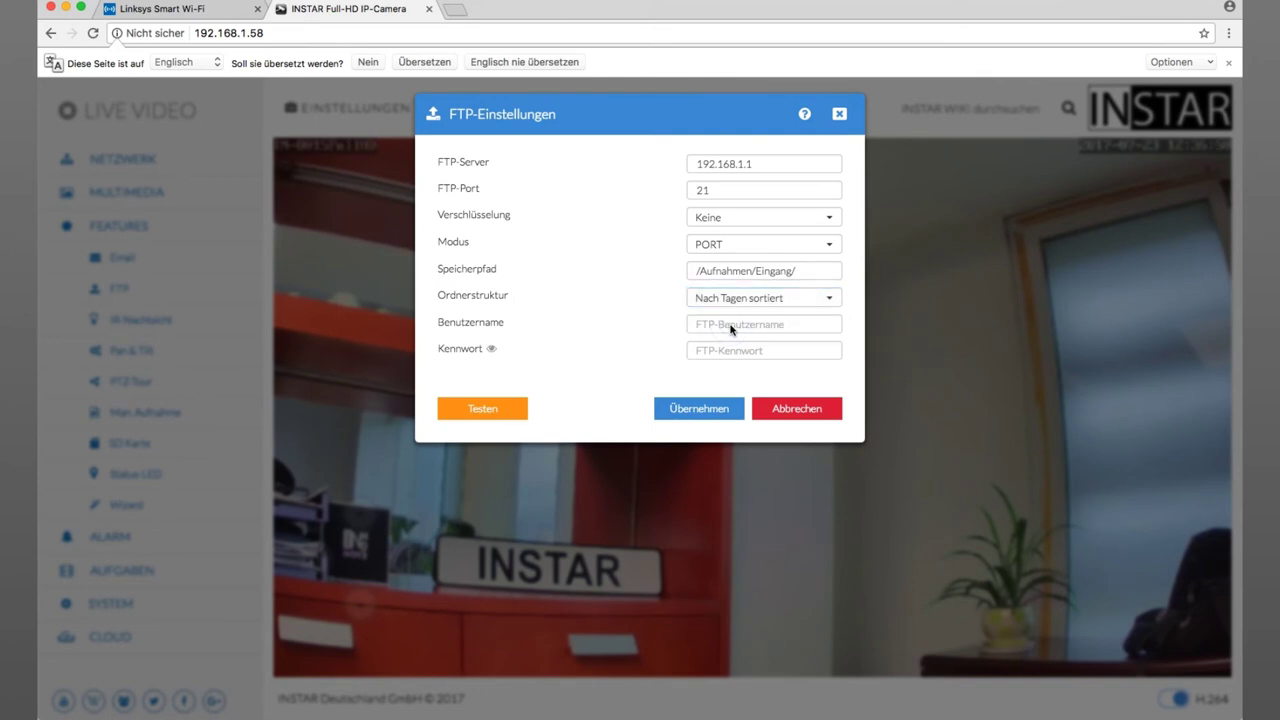
click(725, 326)
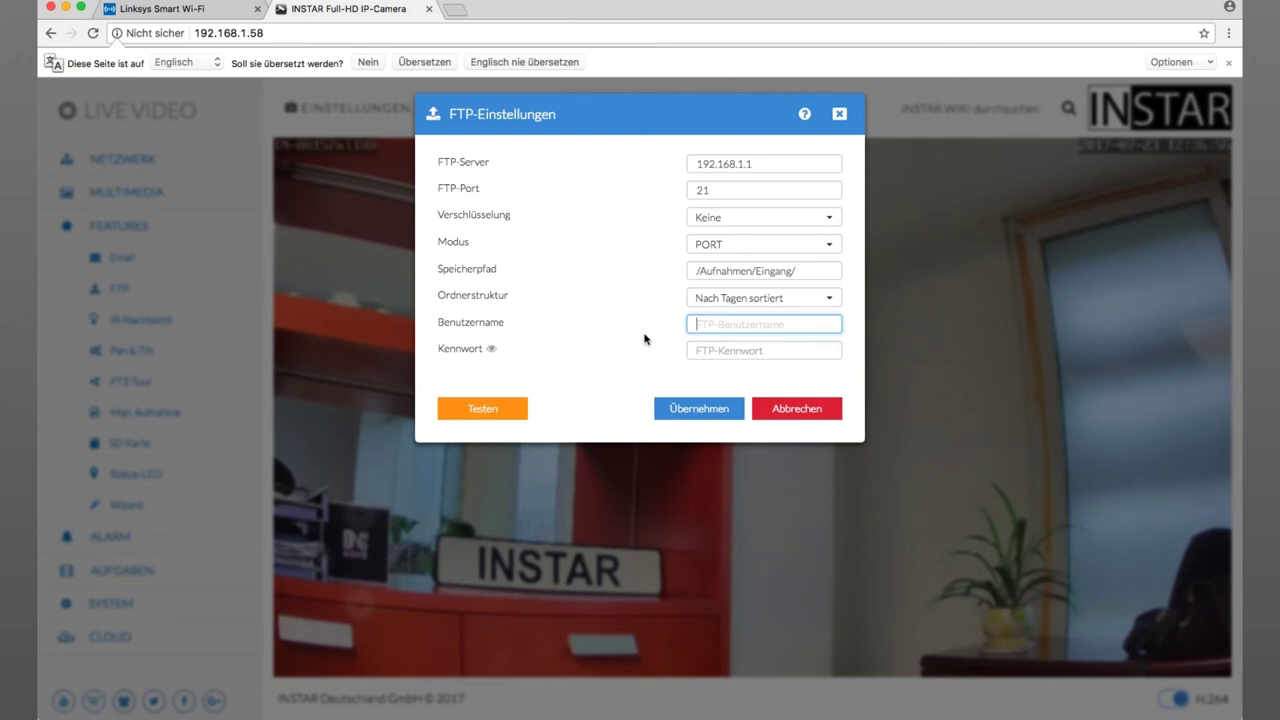
text(ftpuser)
click(727, 356)
text(1234)
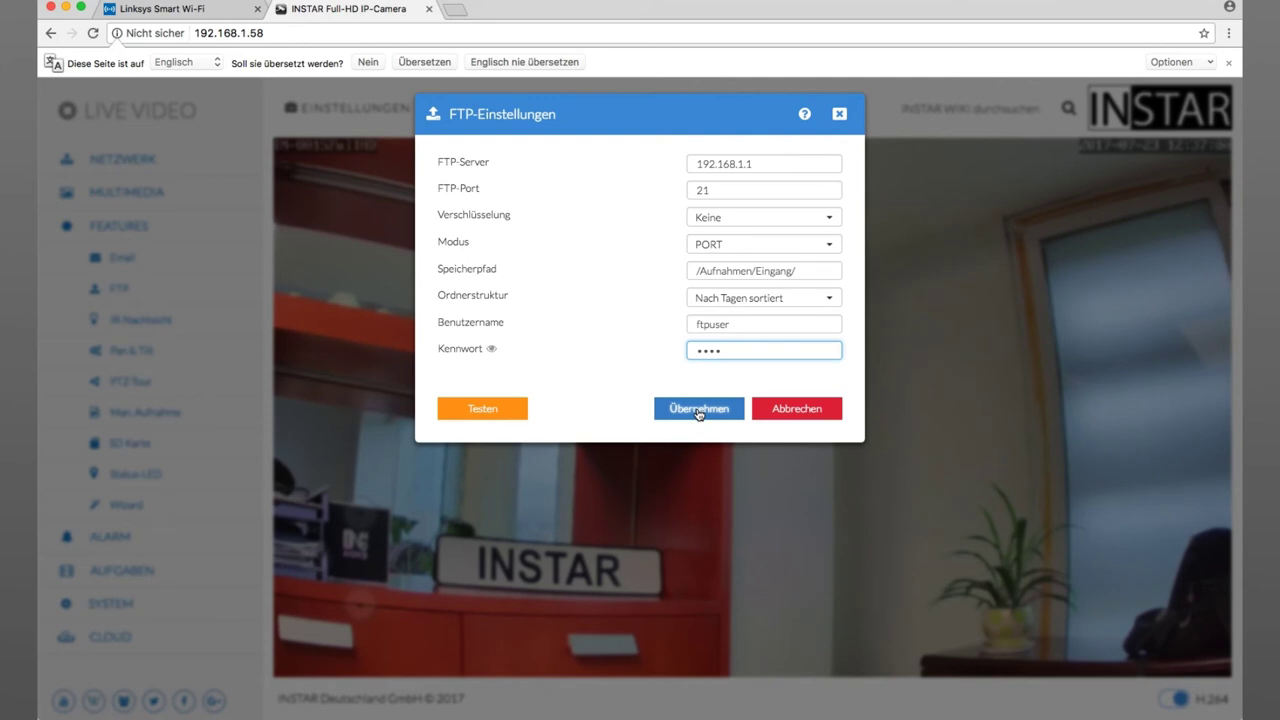
- Apply the FTP settings with Übernehmen and run Testen to verify the connection
click(698, 413)
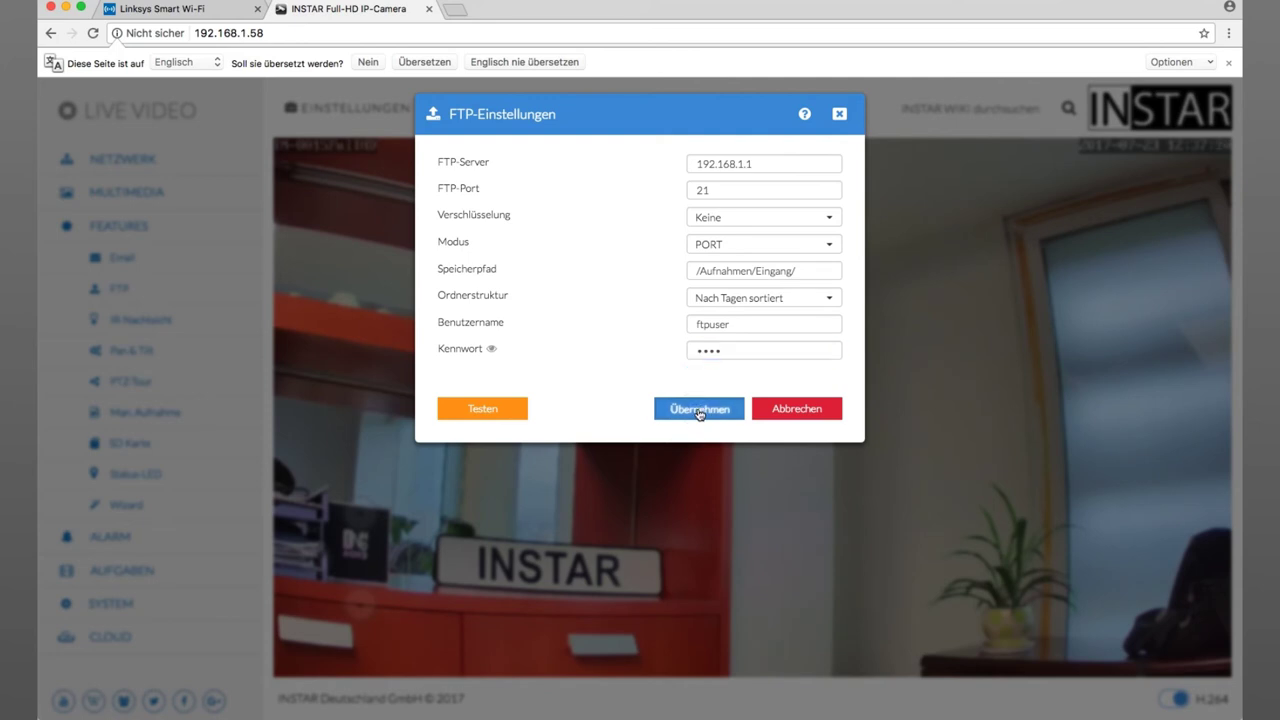
click(488, 410)
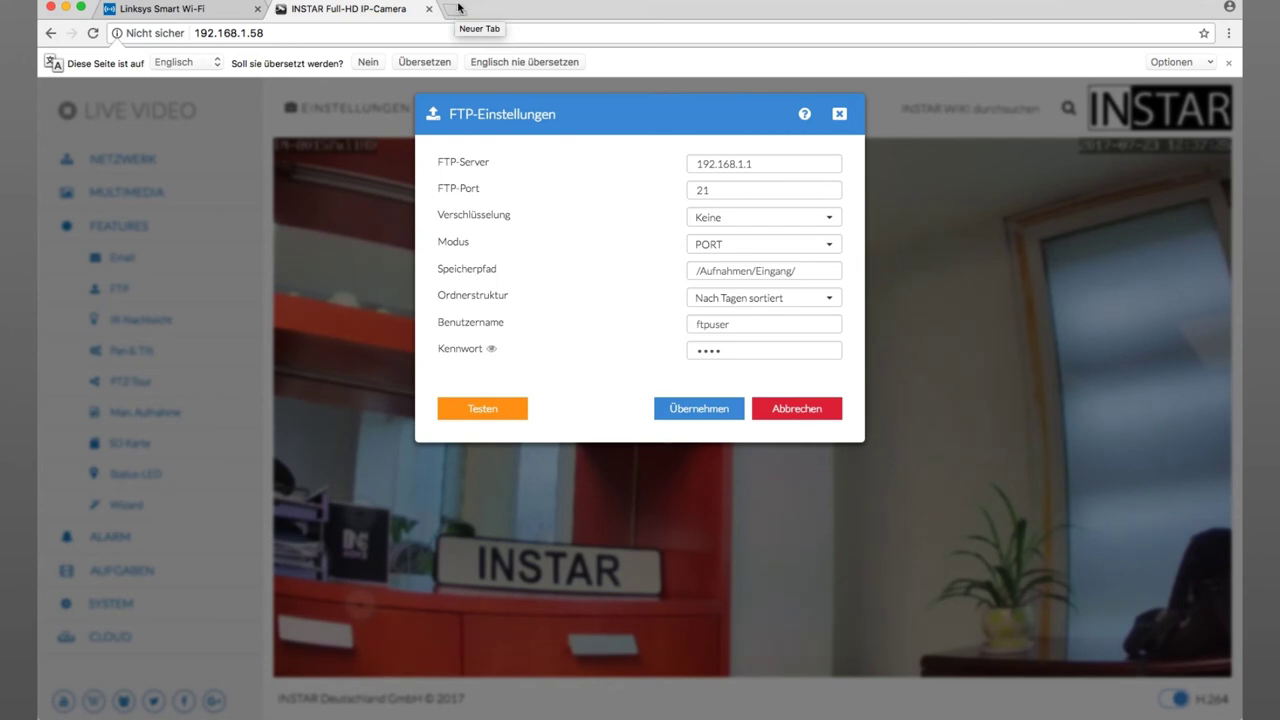
- Open ftp://192.168.1.1 in a new tab and log in as ftpuser with the password
click(457, 11)
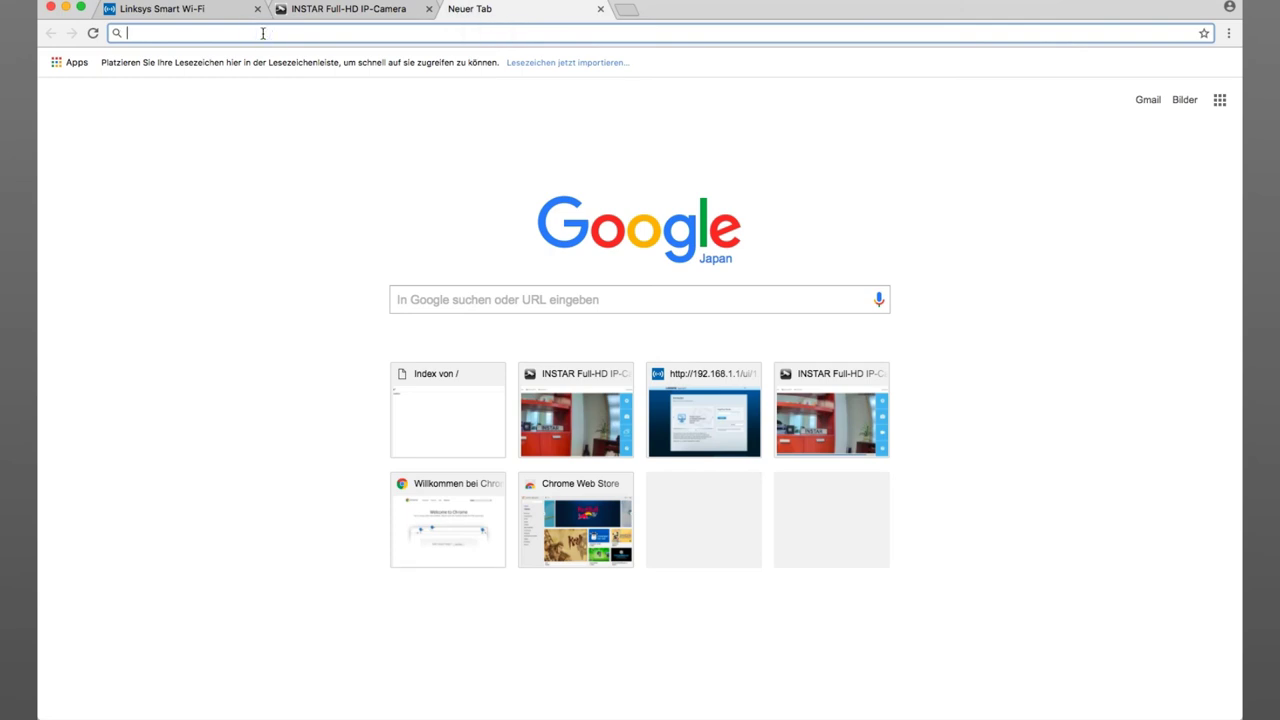
text(ftp://192.168.1.1)
key(Return)
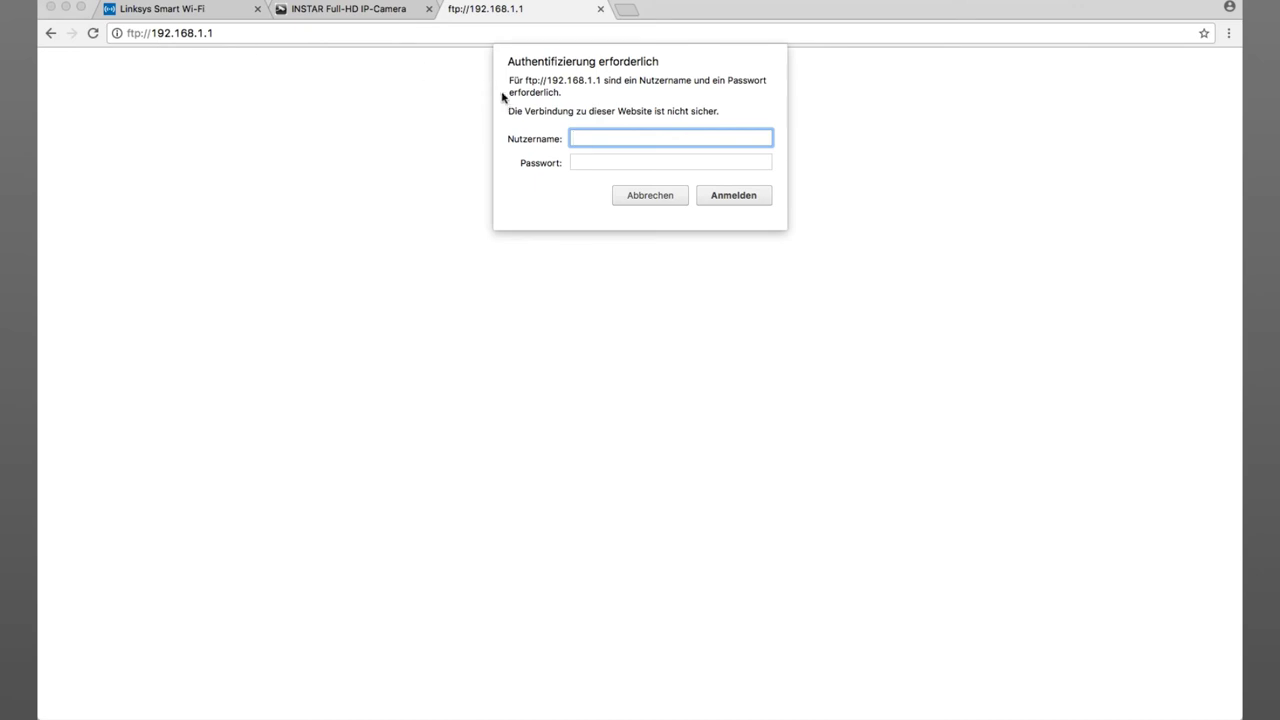
click(586, 134)
text(a)
text(ser)
key(Tab)
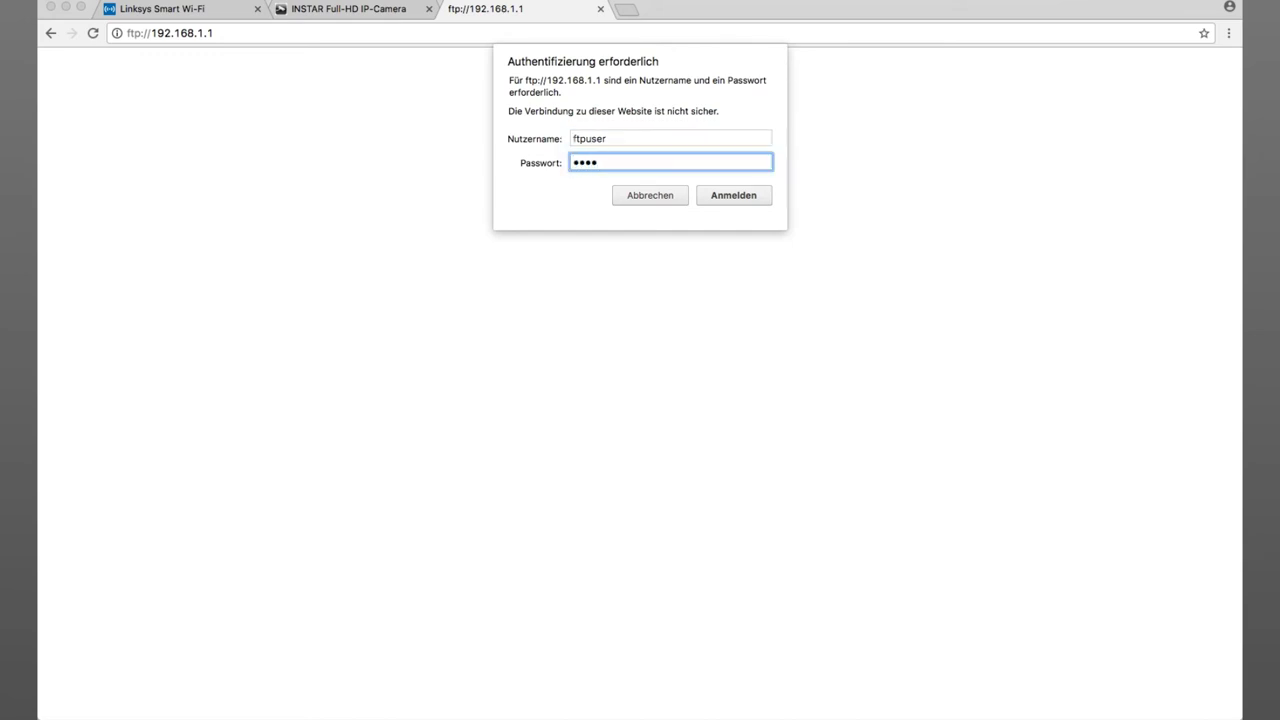
key(Return)
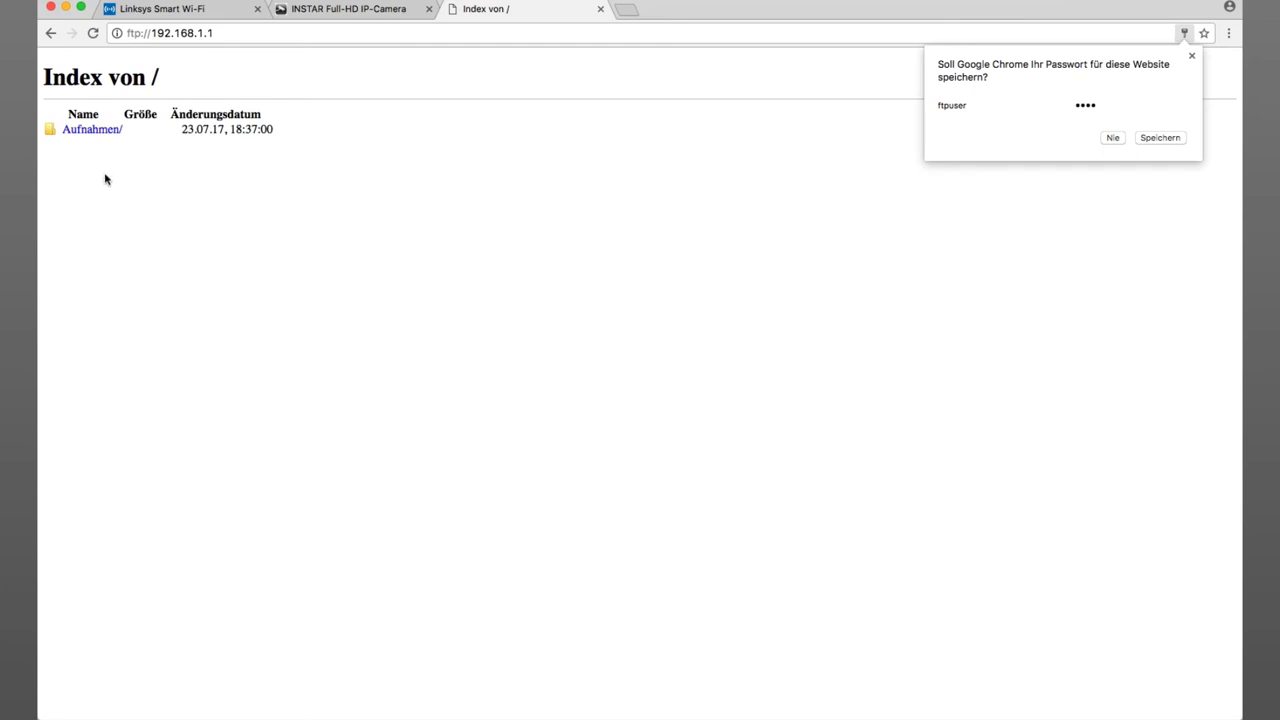
- Browse to /Aufnahmen/Eingang/20170723/images/ and open snapshot T17072312371400.jpg
click(1191, 56)
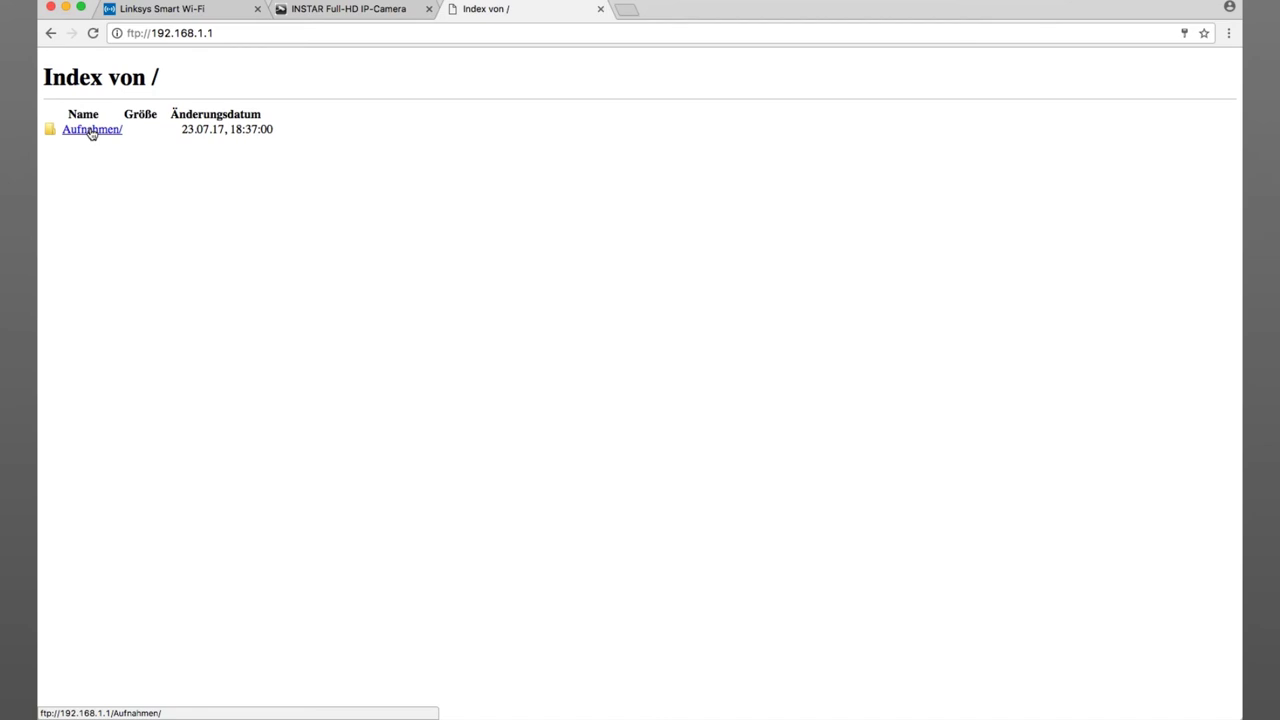
click(91, 130)
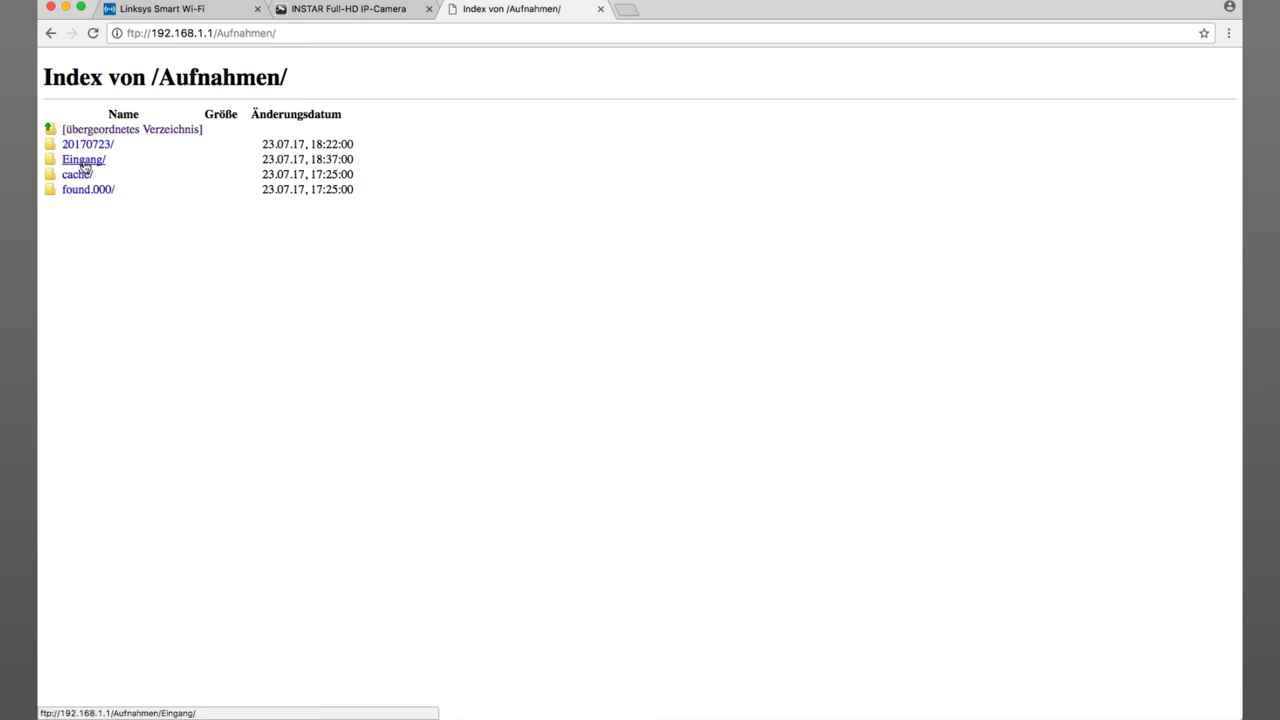
click(84, 164)
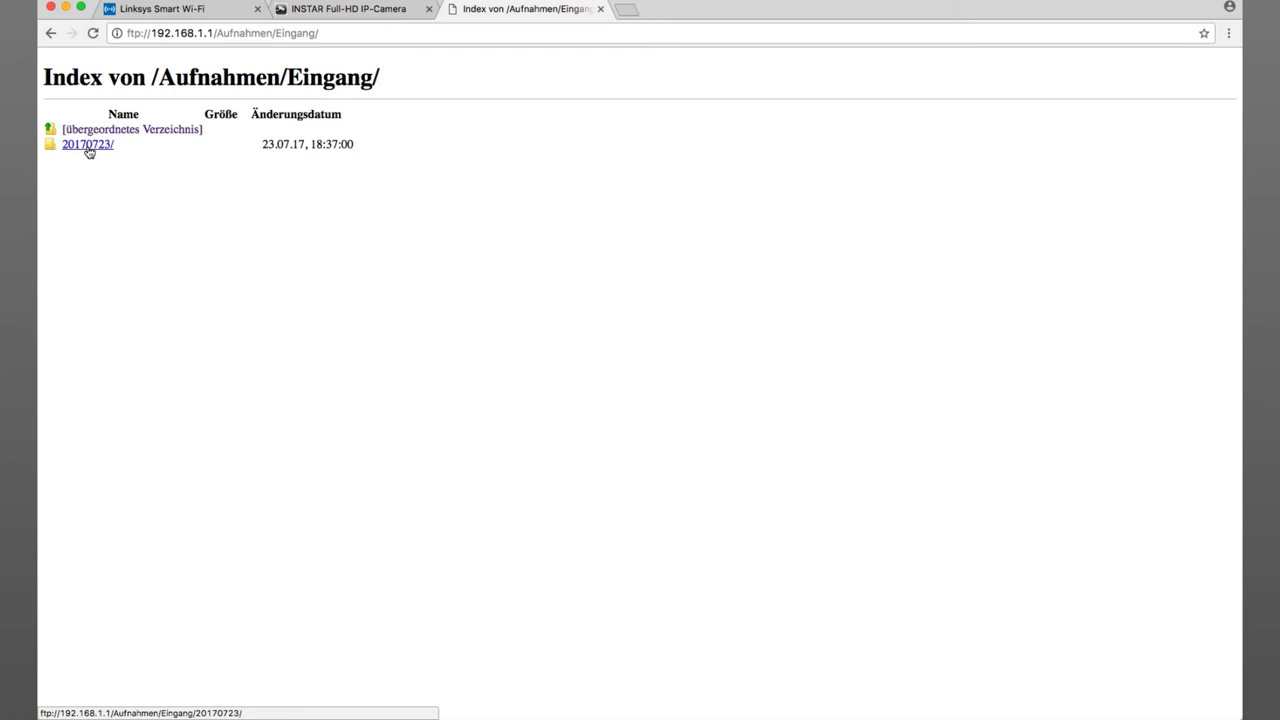
click(88, 146)
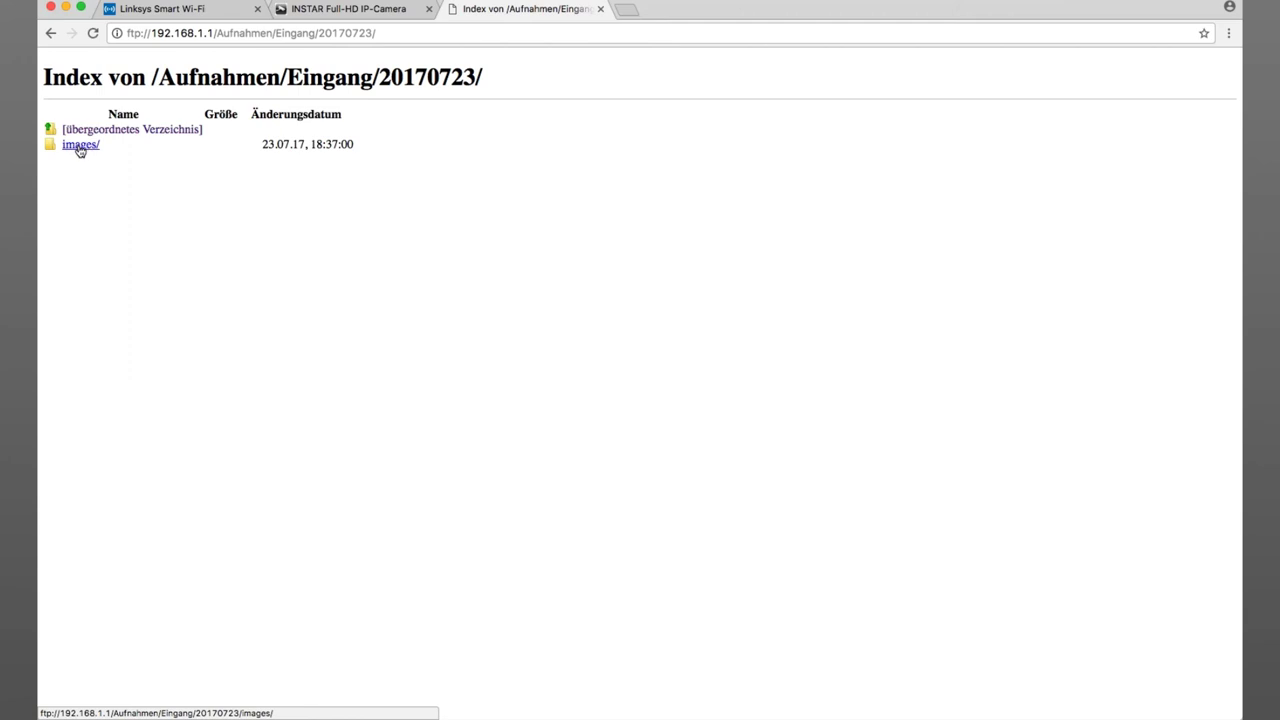
click(80, 147)
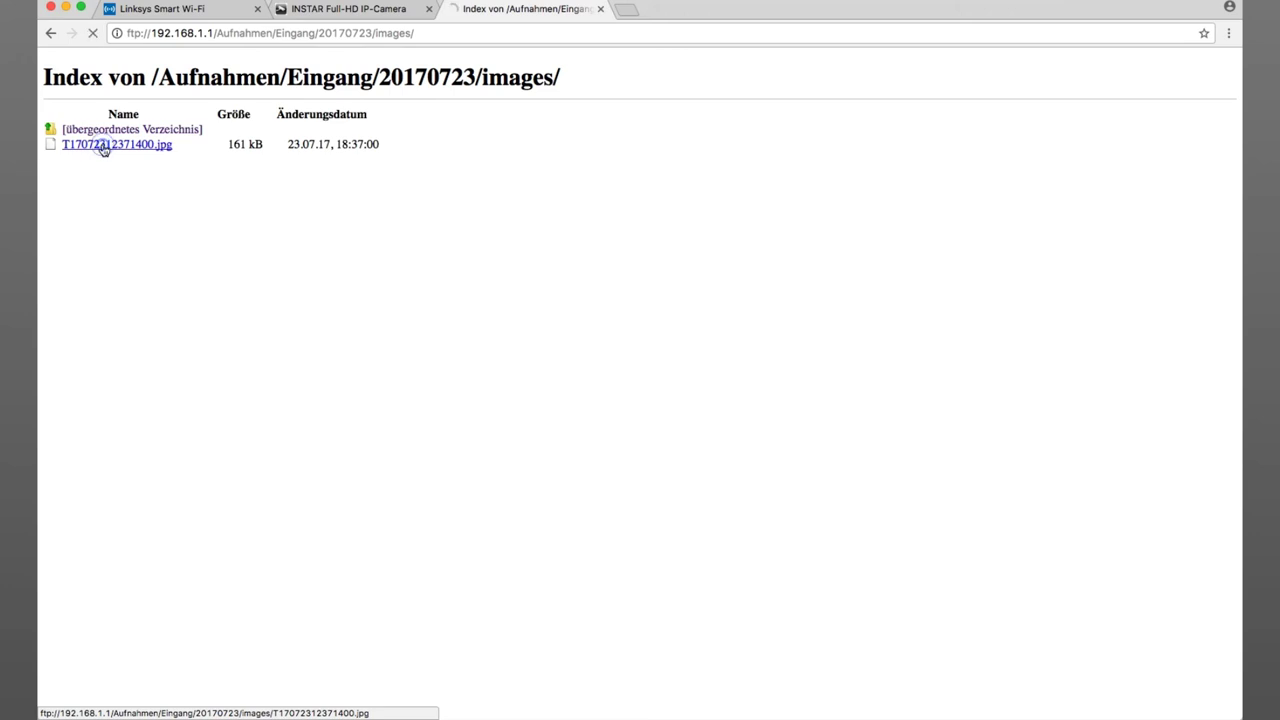
click(103, 148)
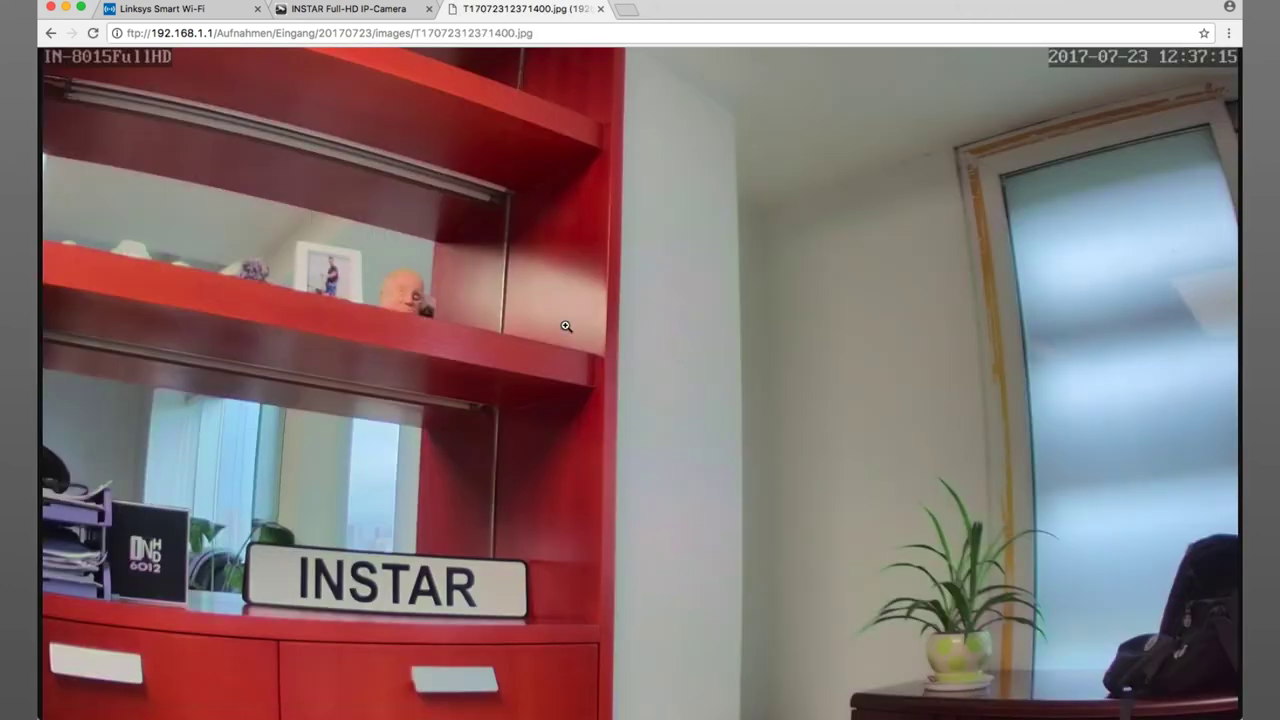
- Return to the images folder listing, then go back to the camera's interface
click(50, 35)
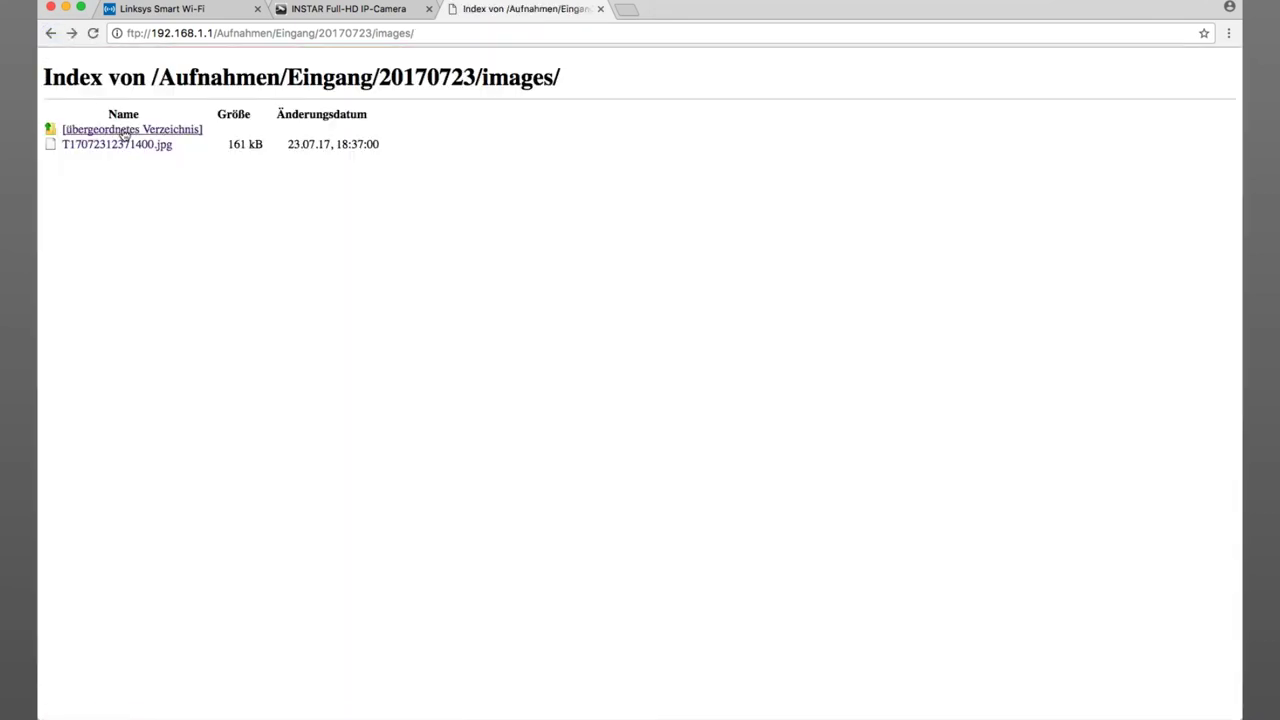
click(70, 153)
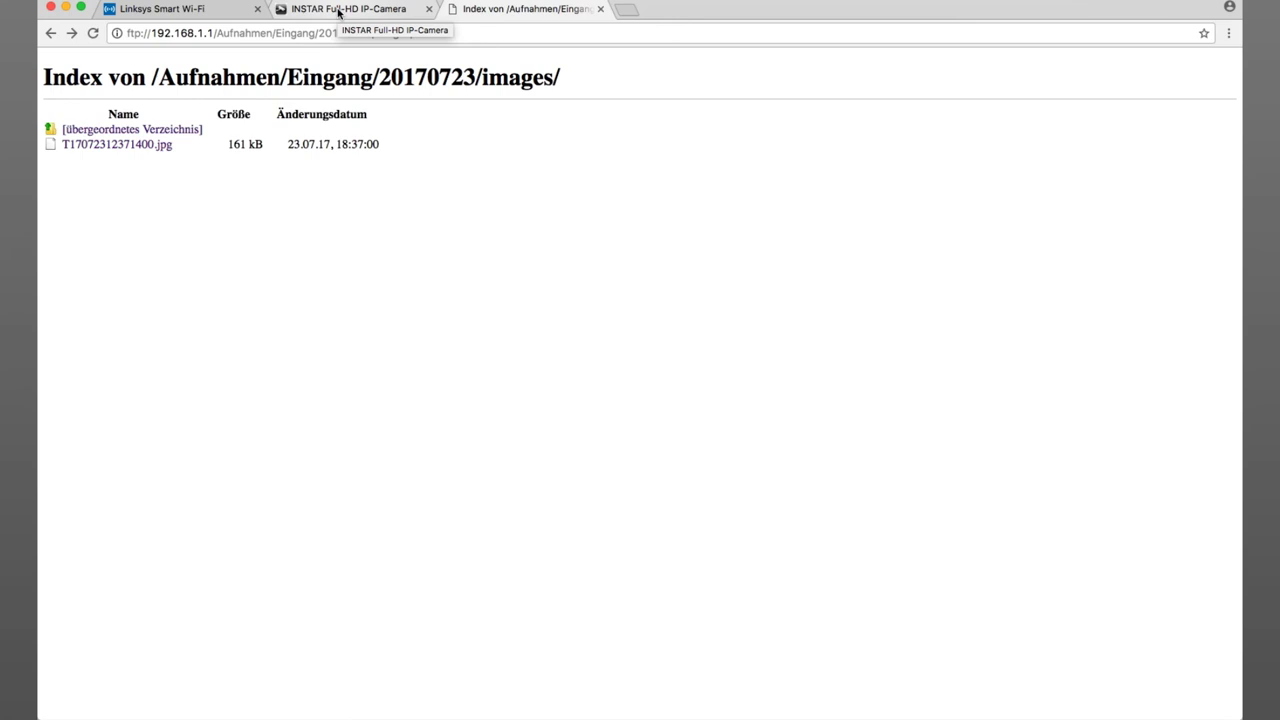
click(338, 12)
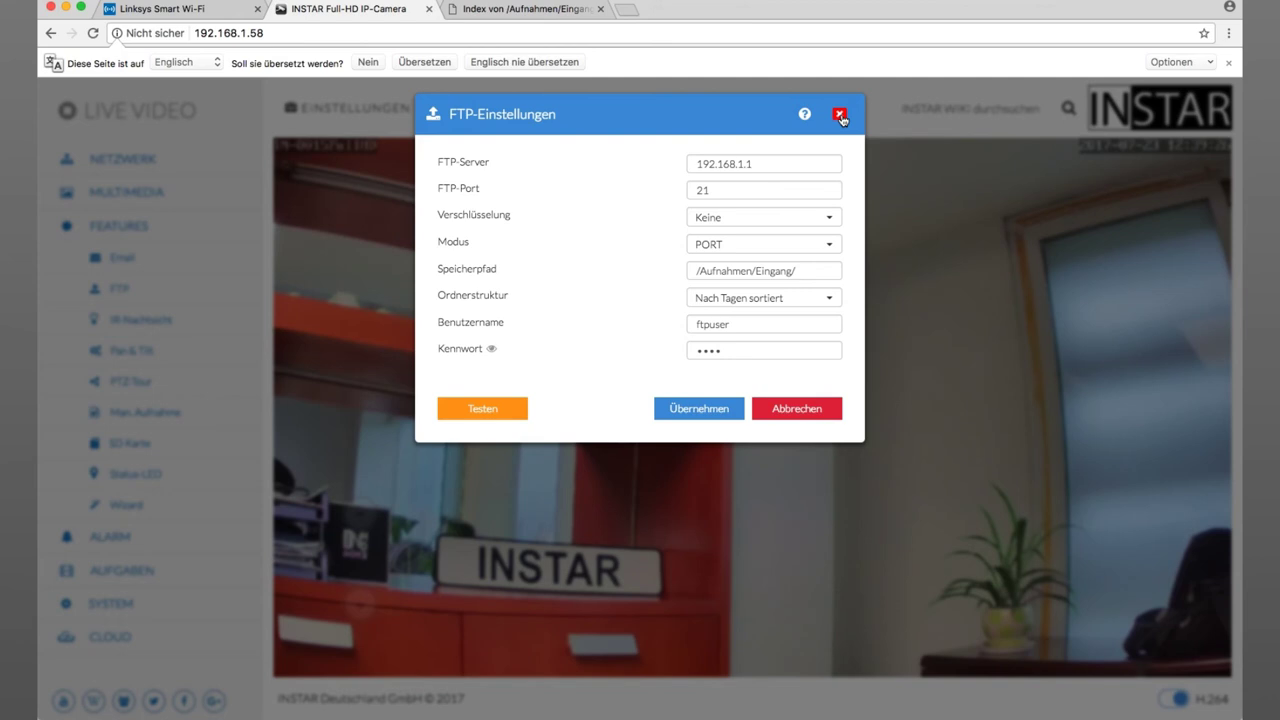
- Close the FTP-Einstellungen dialog and open Alarm > Aktionen from the left menu
click(839, 115)
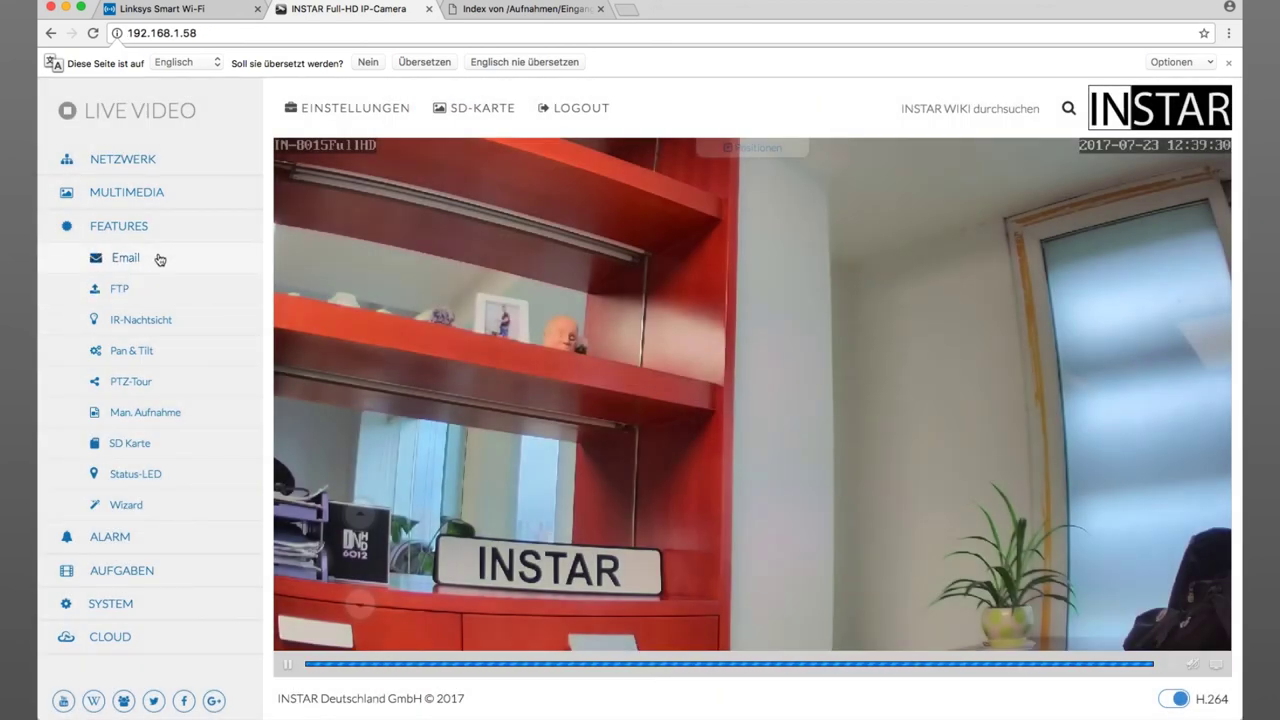
click(118, 543)
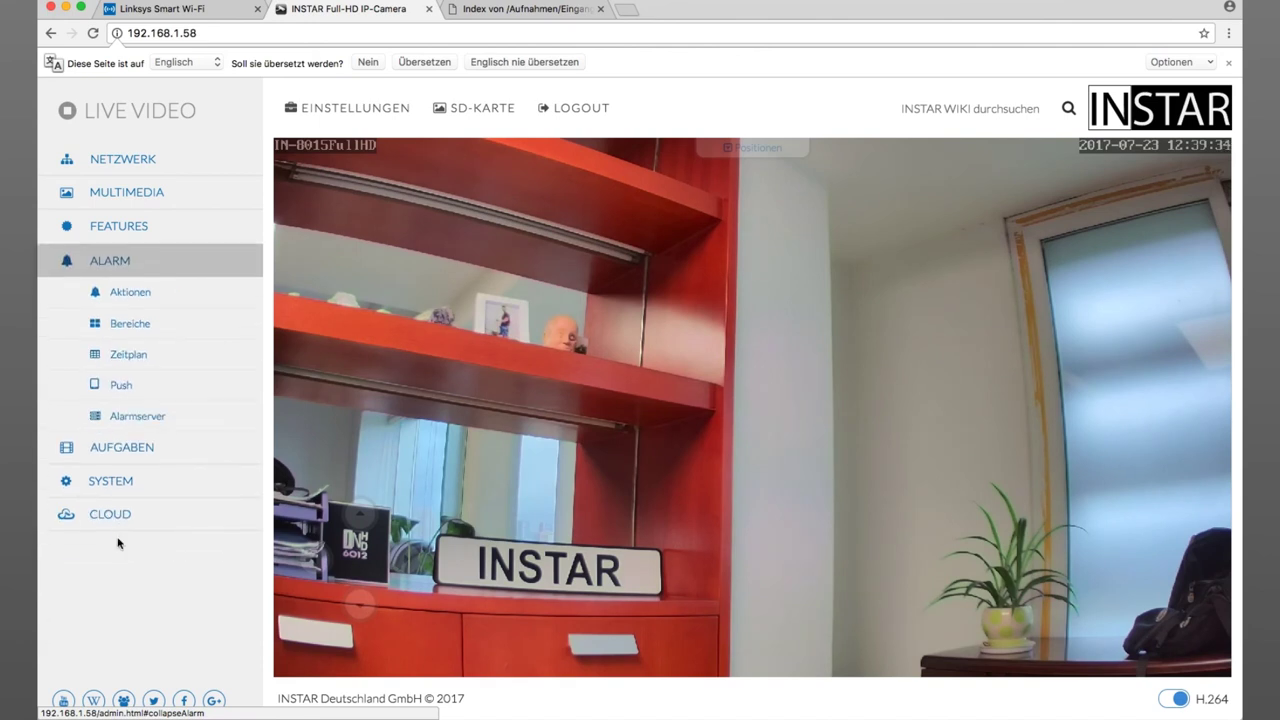
click(131, 297)
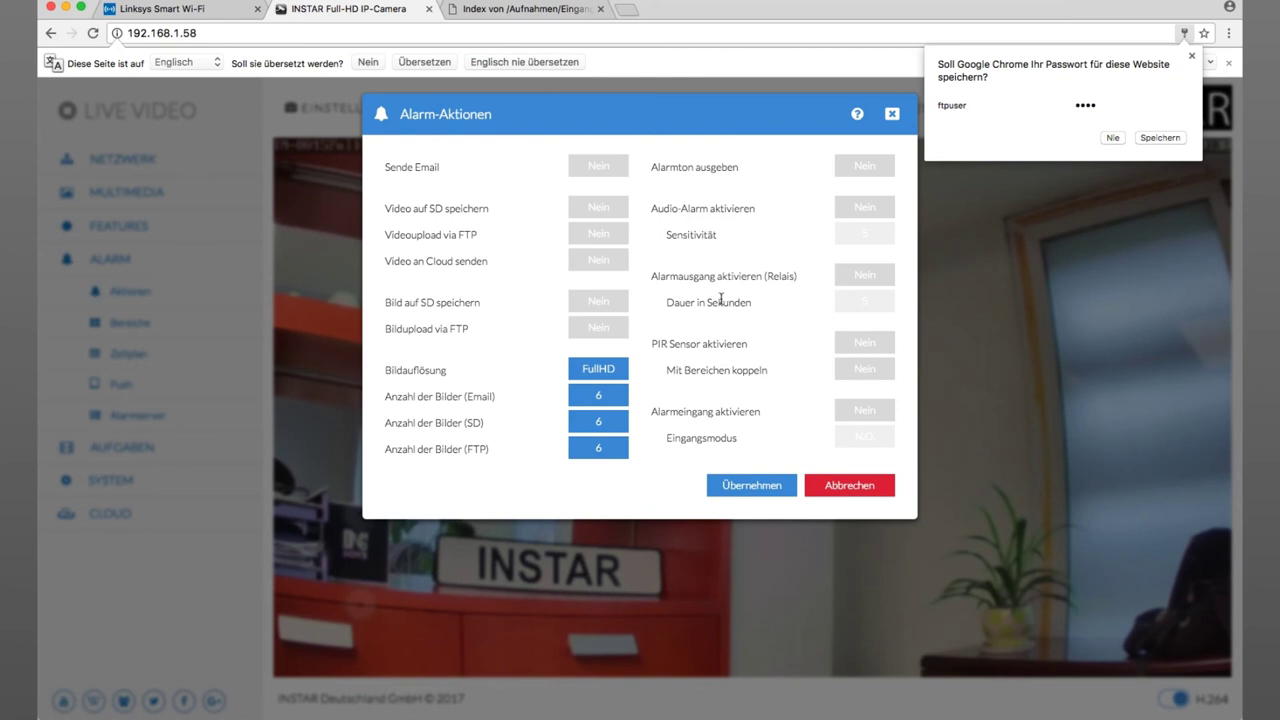
- Set Videoupload via FTP to Ja and Bildupload via FTP to Nein, then save with Übernehmen
click(400, 234)
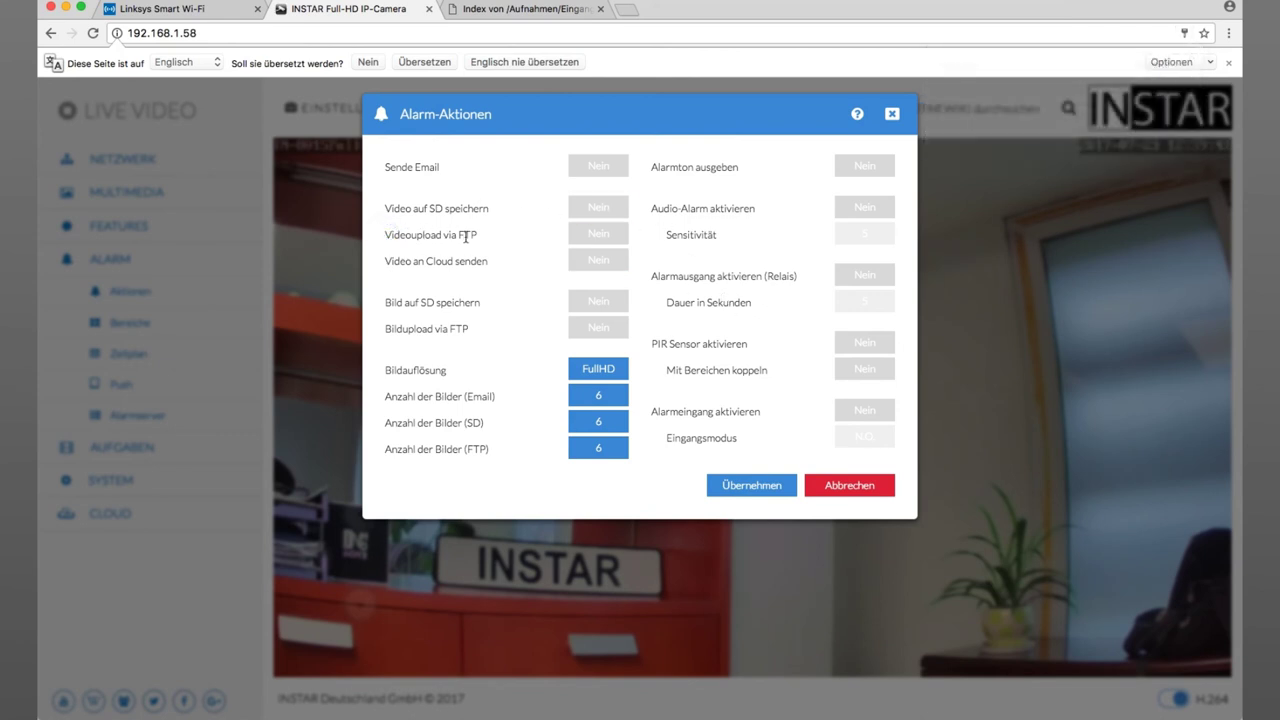
click(598, 236)
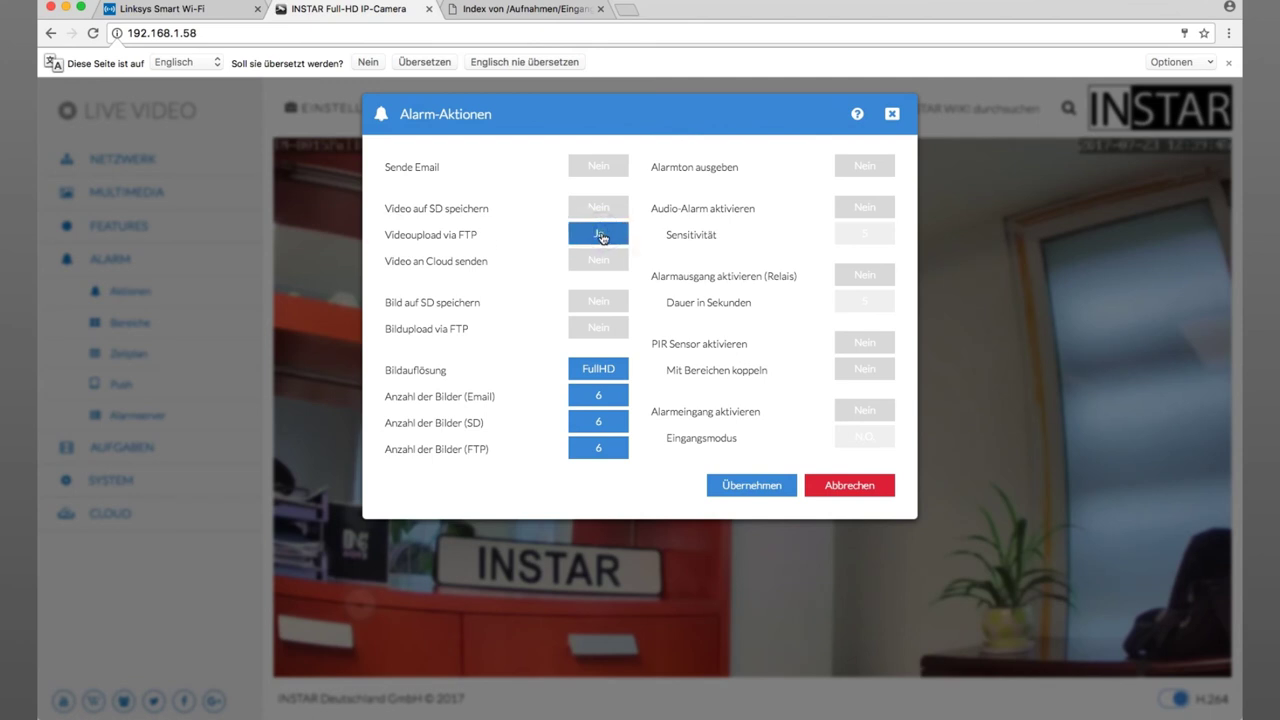
click(601, 237)
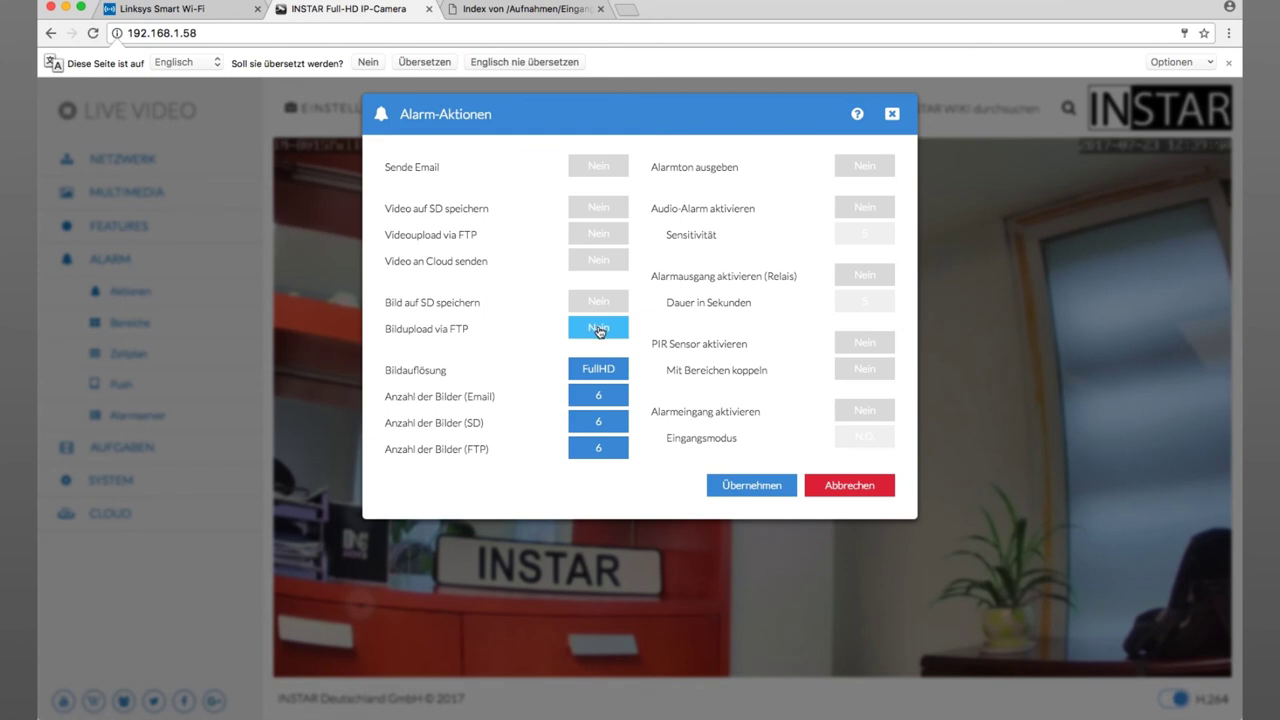
click(598, 330)
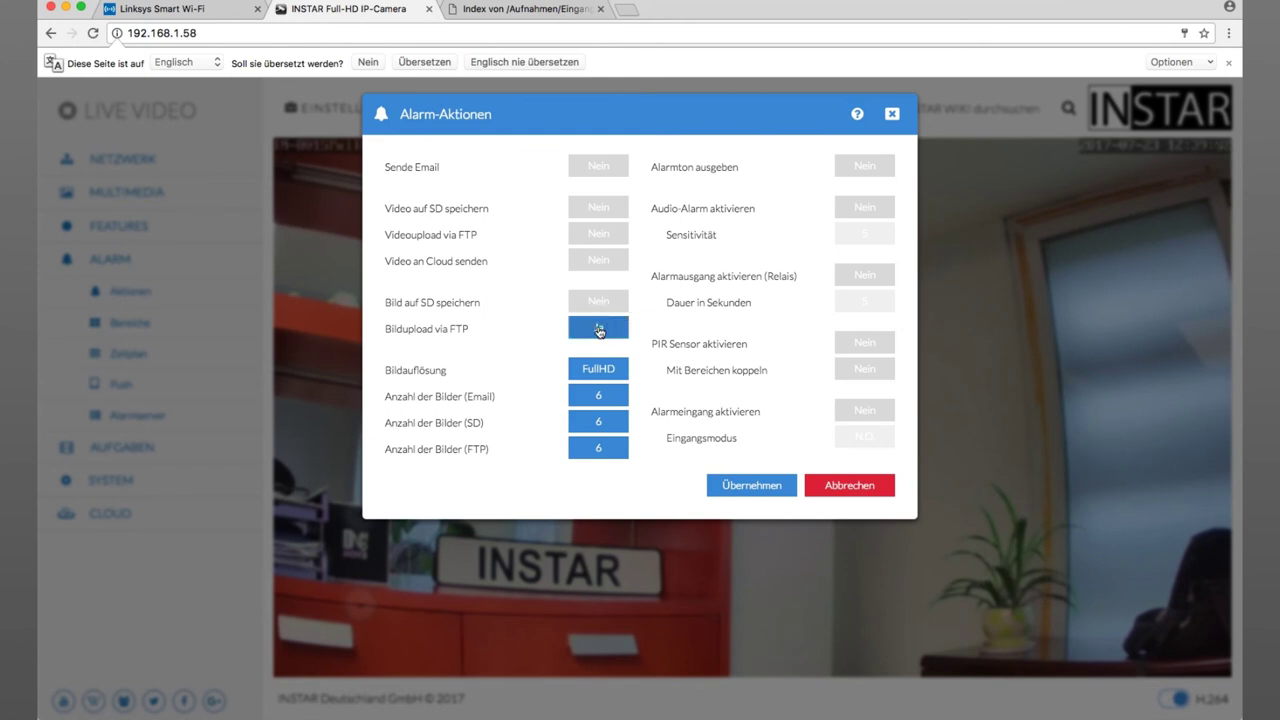
click(598, 236)
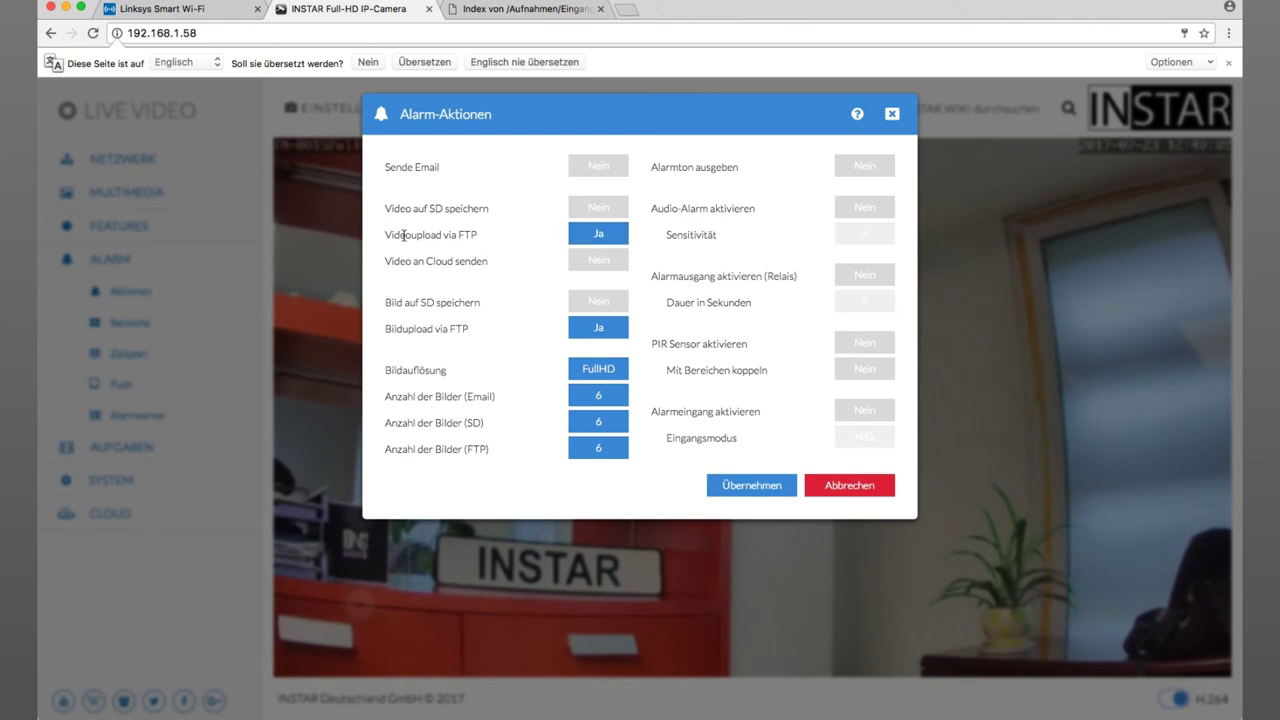
click(606, 329)
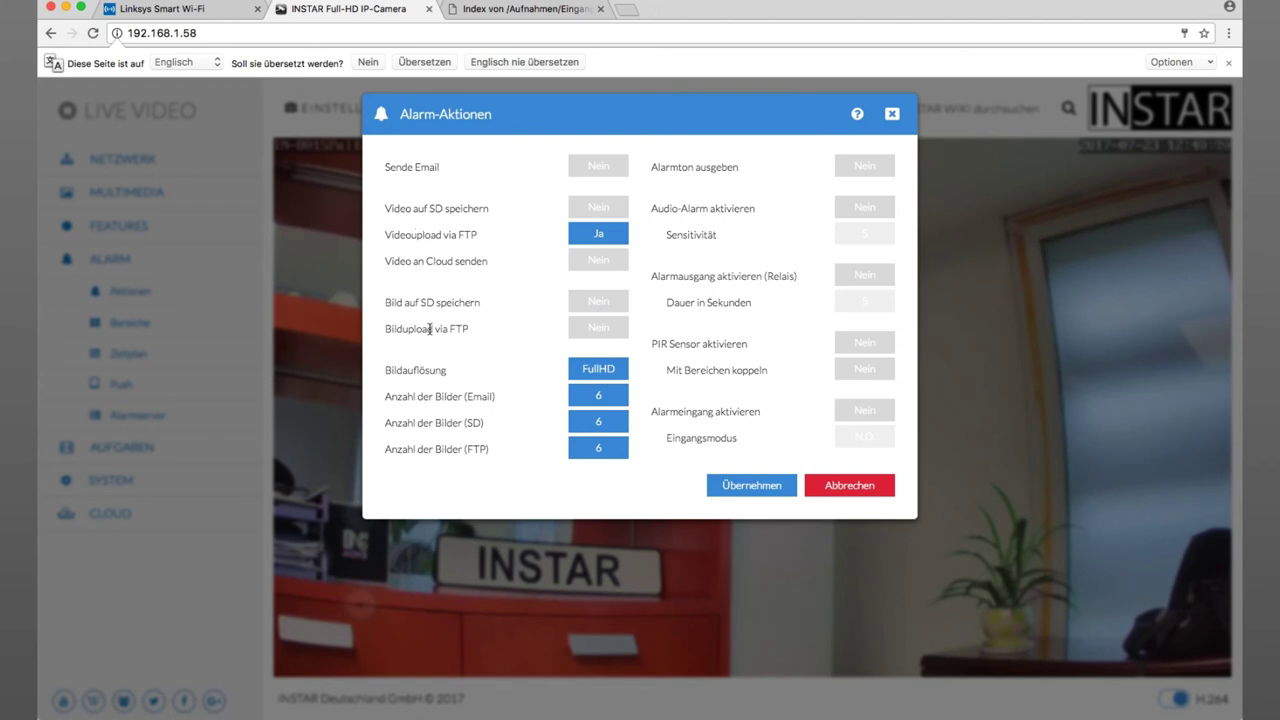
click(751, 481)
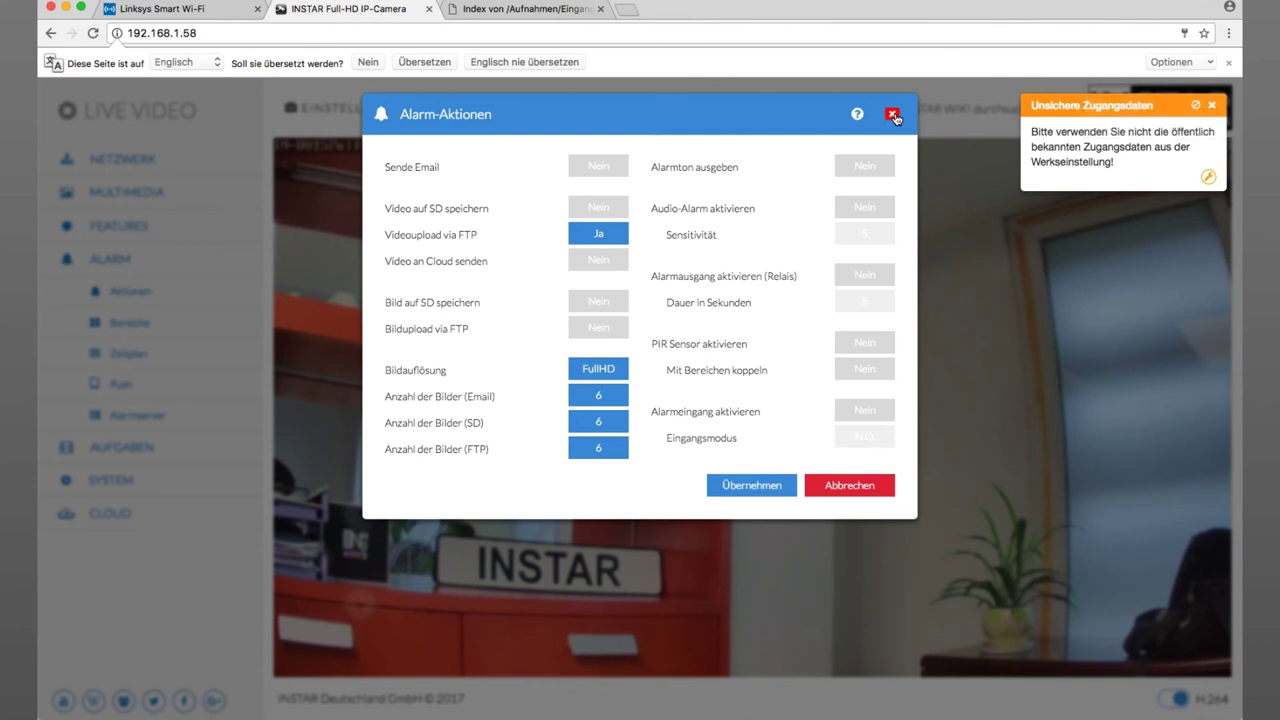
- Set PIR Sensor aktivieren to Ja, save, and close the Alarm-Aktionen dialog
click(862, 346)
click(752, 486)
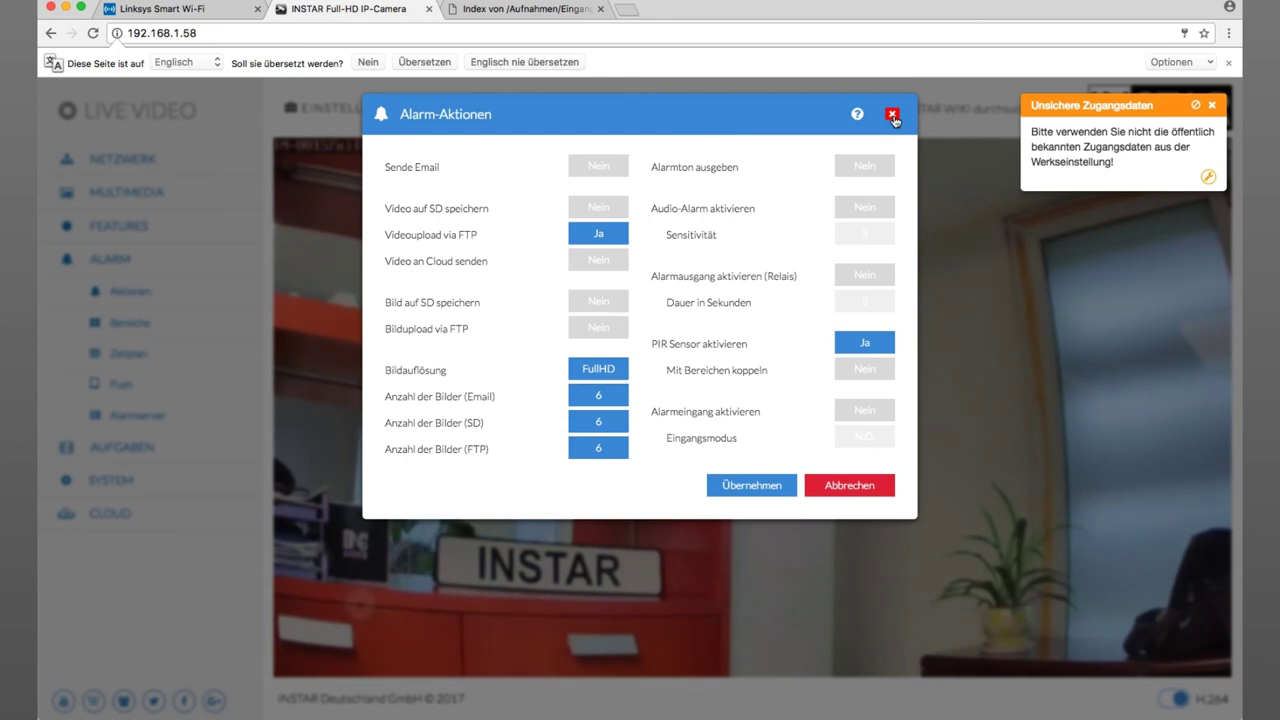
click(892, 116)
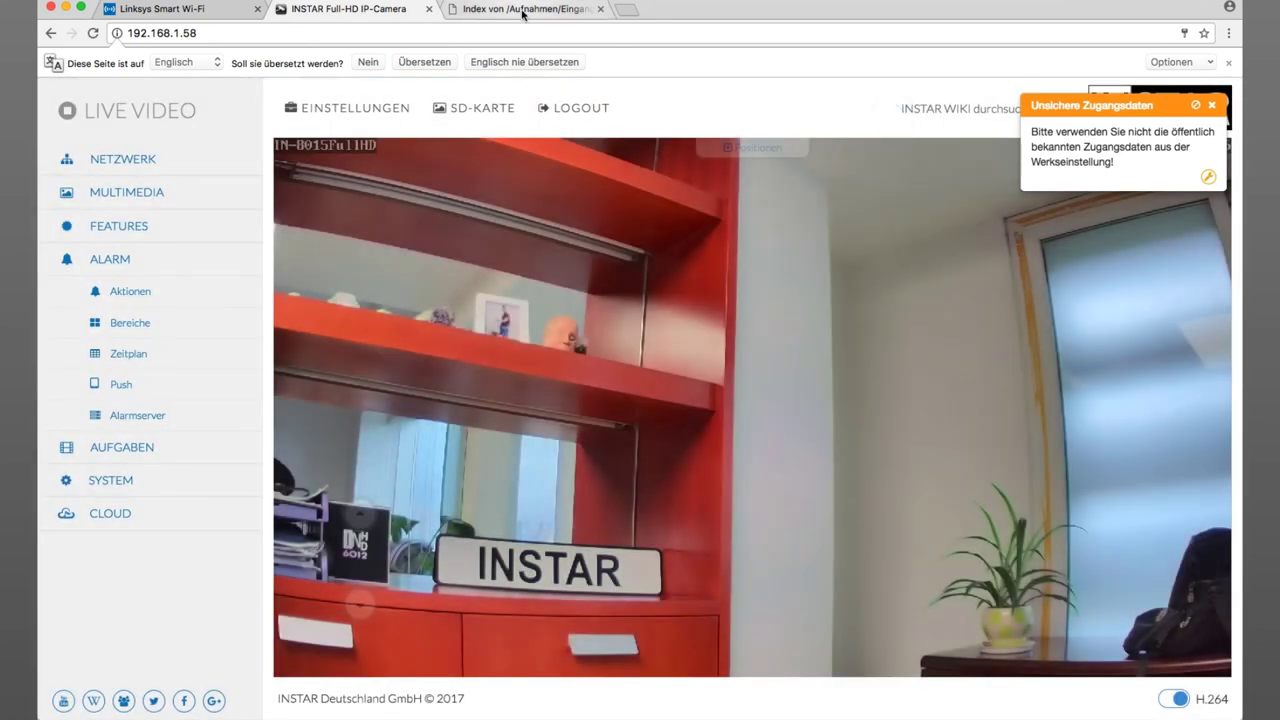
- Reload the FTP listing and go from the images folder up into the record folder
click(518, 12)
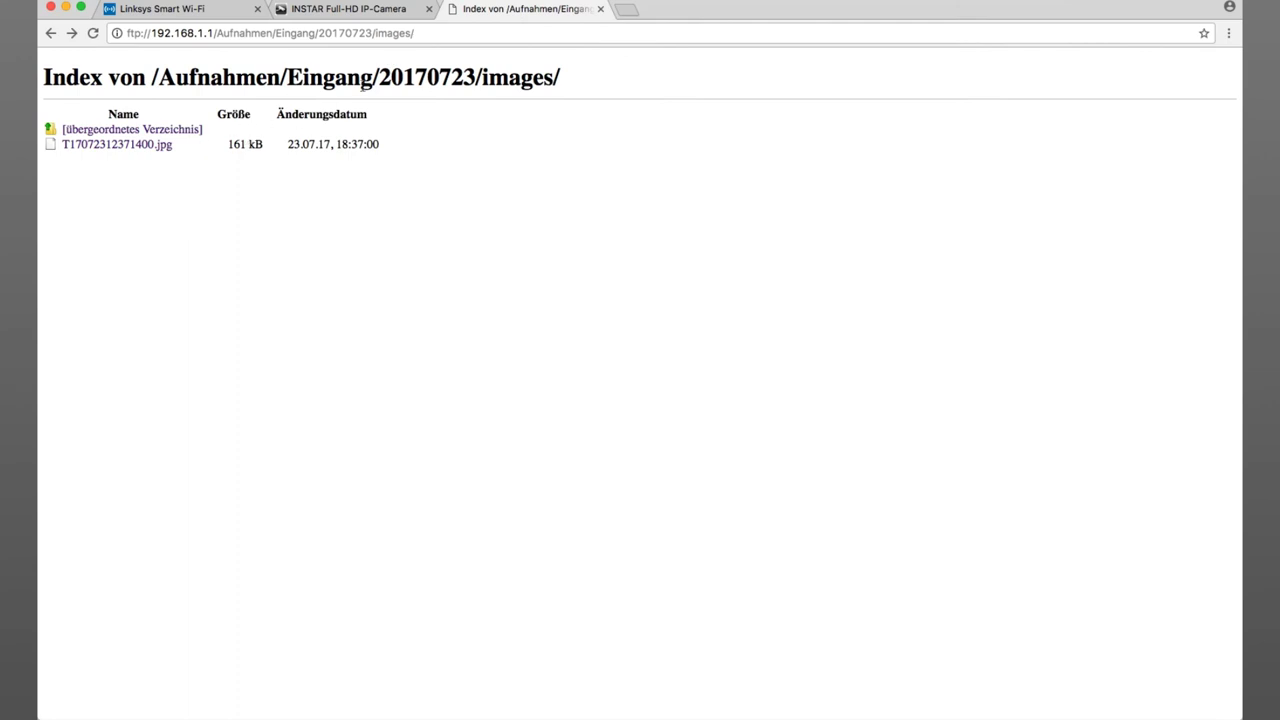
click(93, 34)
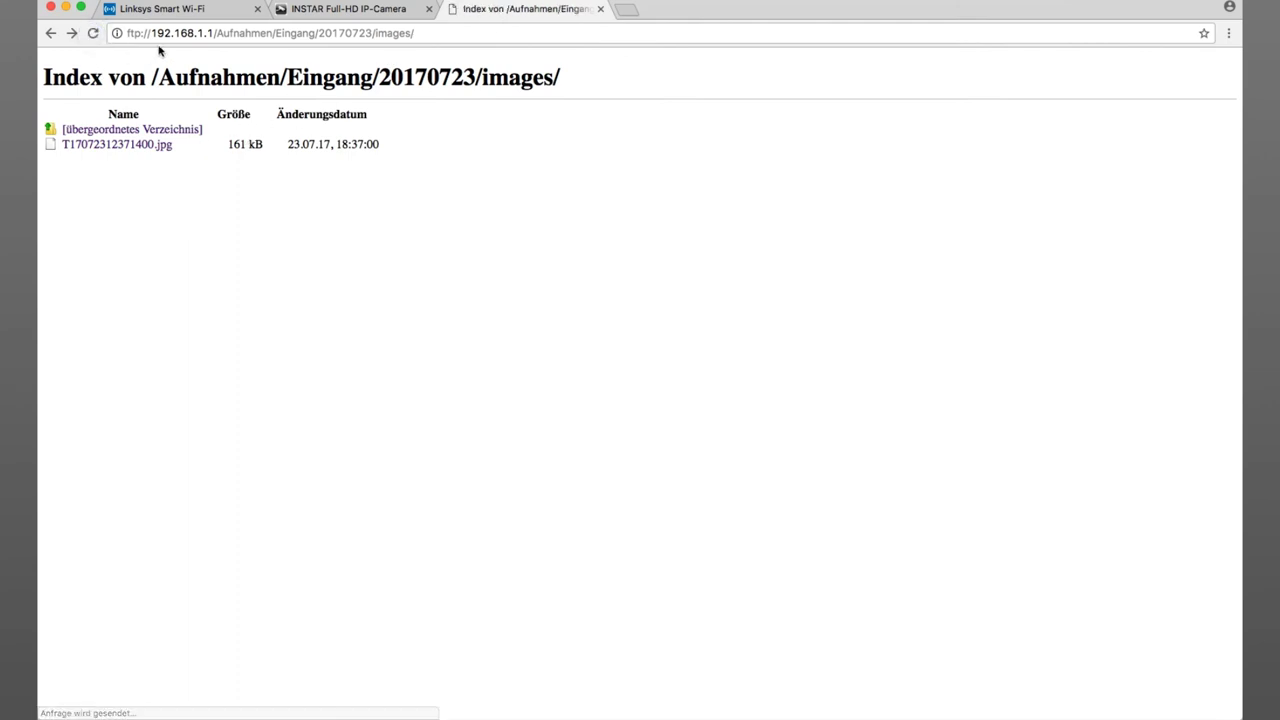
click(82, 131)
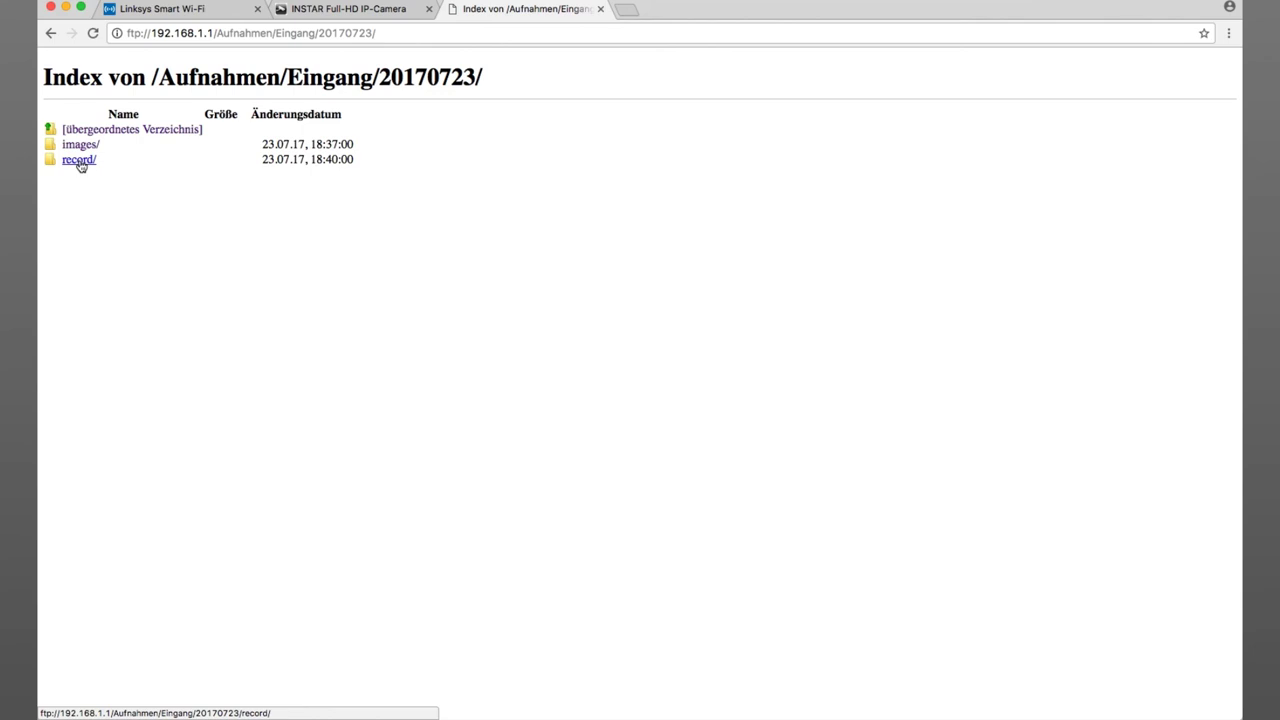
click(79, 162)
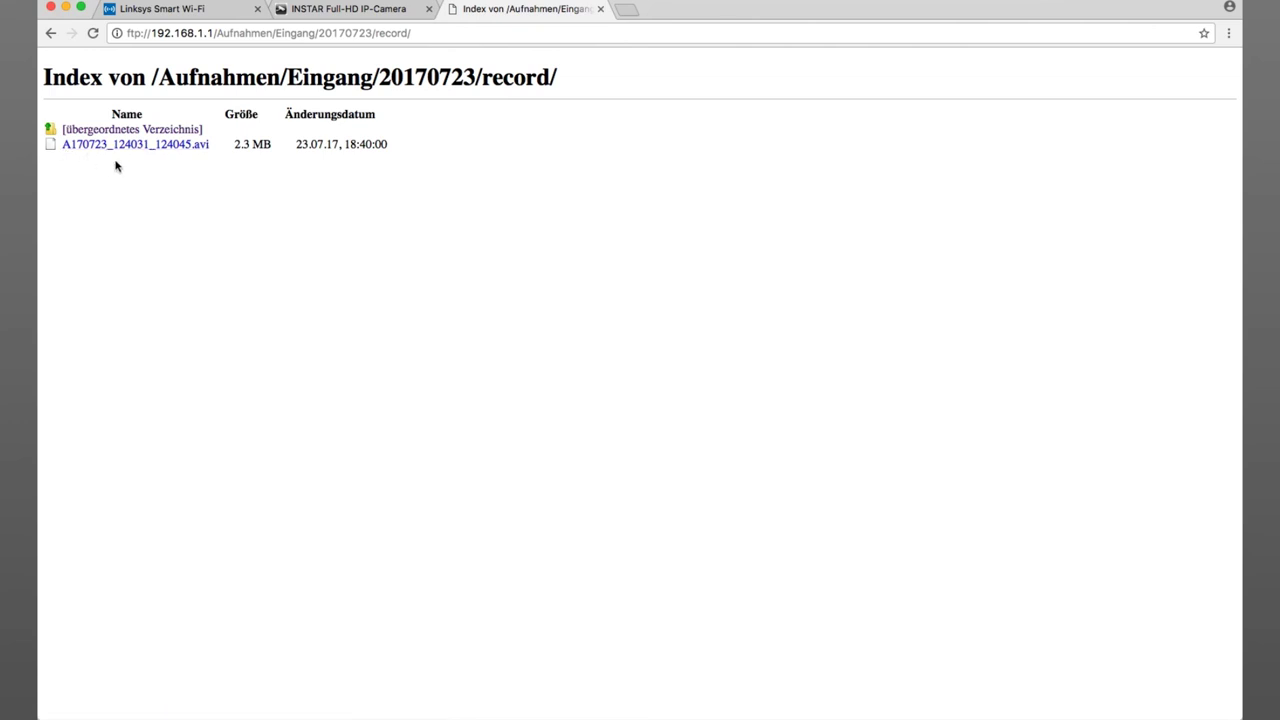
- Check the alarm video A170723_124031_124045.avi, then return to the Linksys FTP-Server settings
right_click(173, 152)
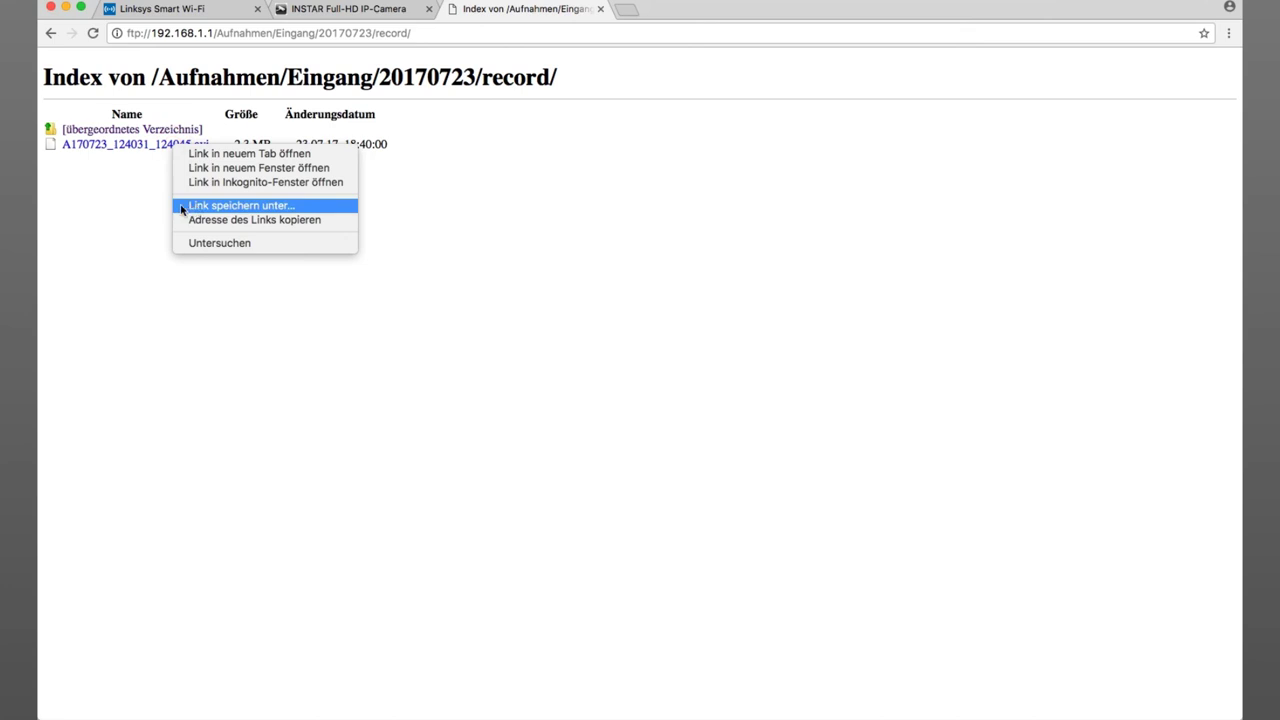
click(141, 208)
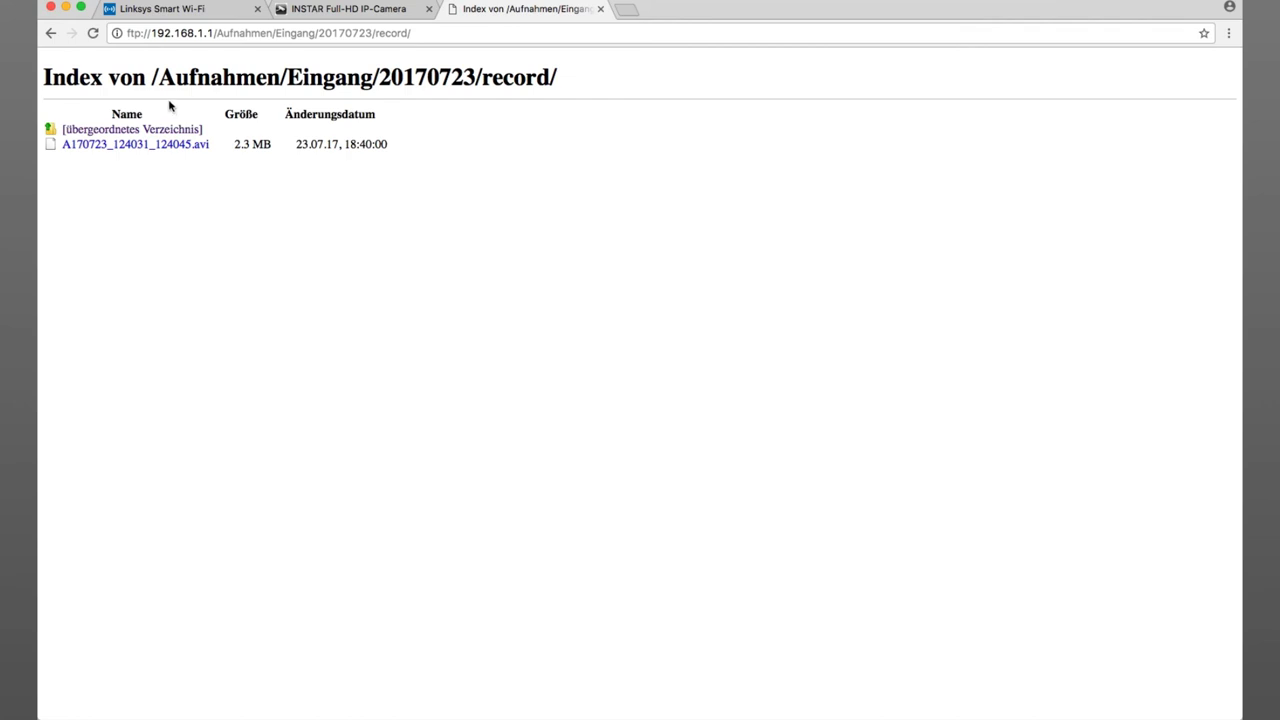
click(199, 12)
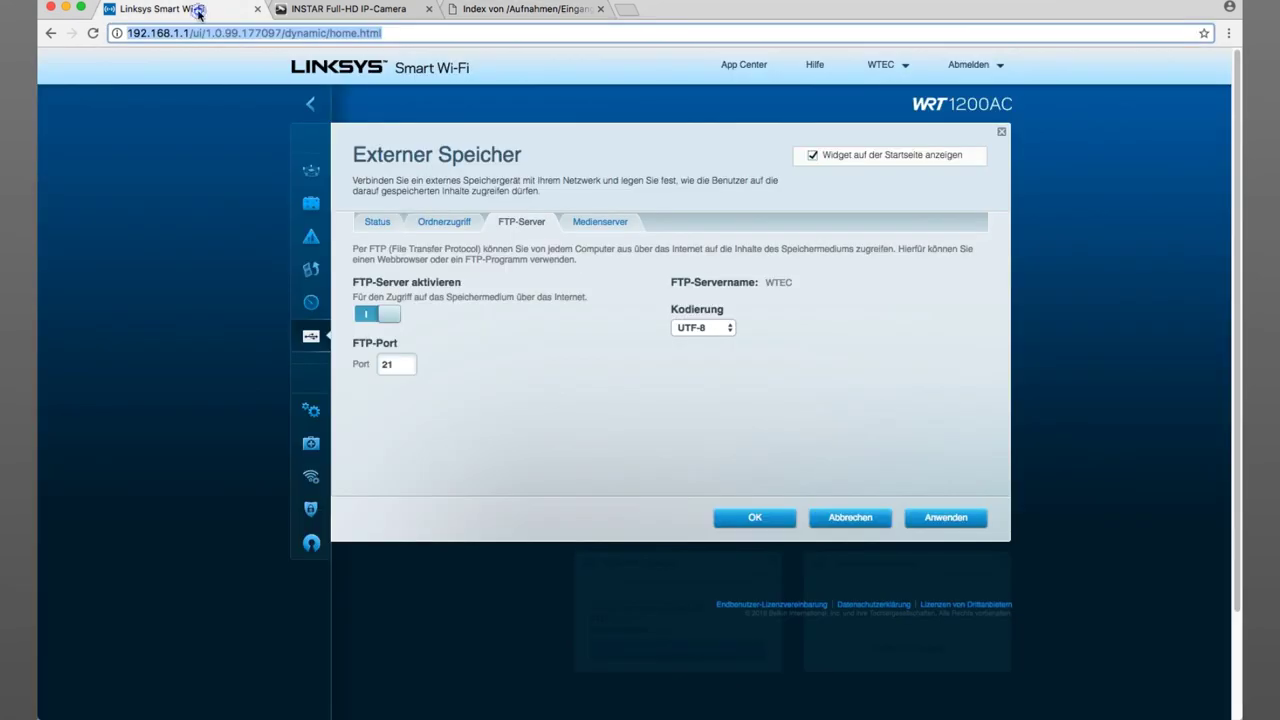